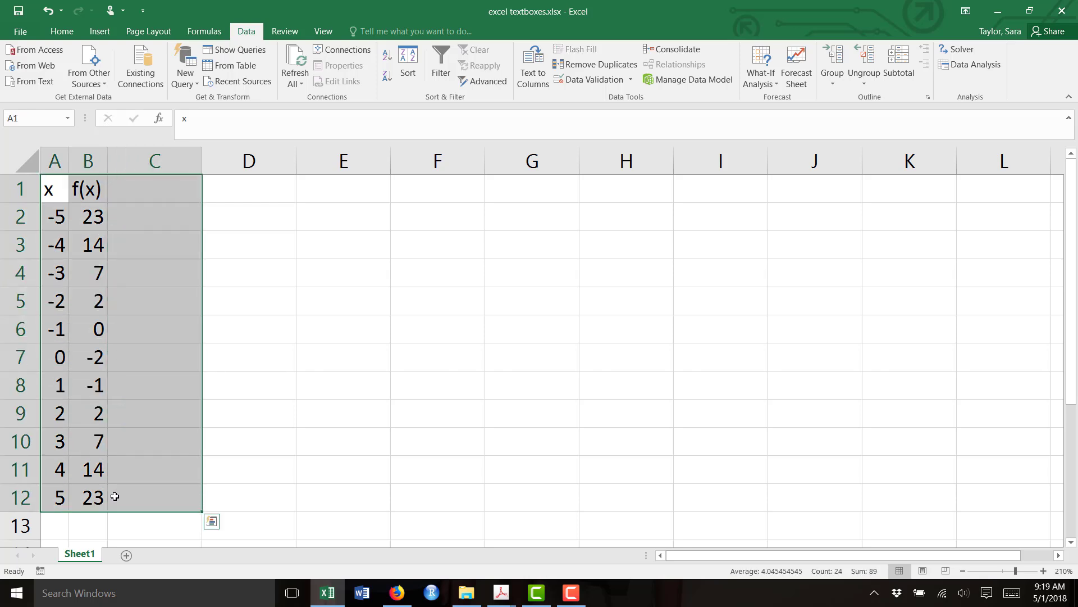
# Step: Widen columns A and B slightly and inspect the formula behind the first f(x) value in B2
pyautogui.click(86, 330)
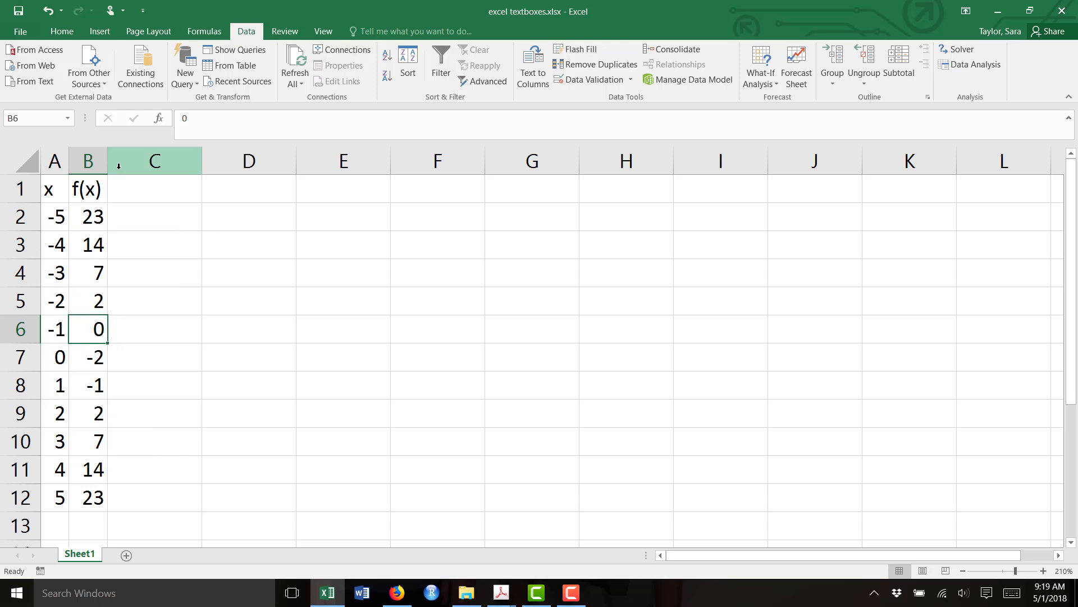
pyautogui.moveTo(107, 160)
pyautogui.mouseDown()
pyautogui.moveTo(132, 161)
pyautogui.moveTo(76, 161)
pyautogui.moveTo(91, 160)
pyautogui.mouseUp()
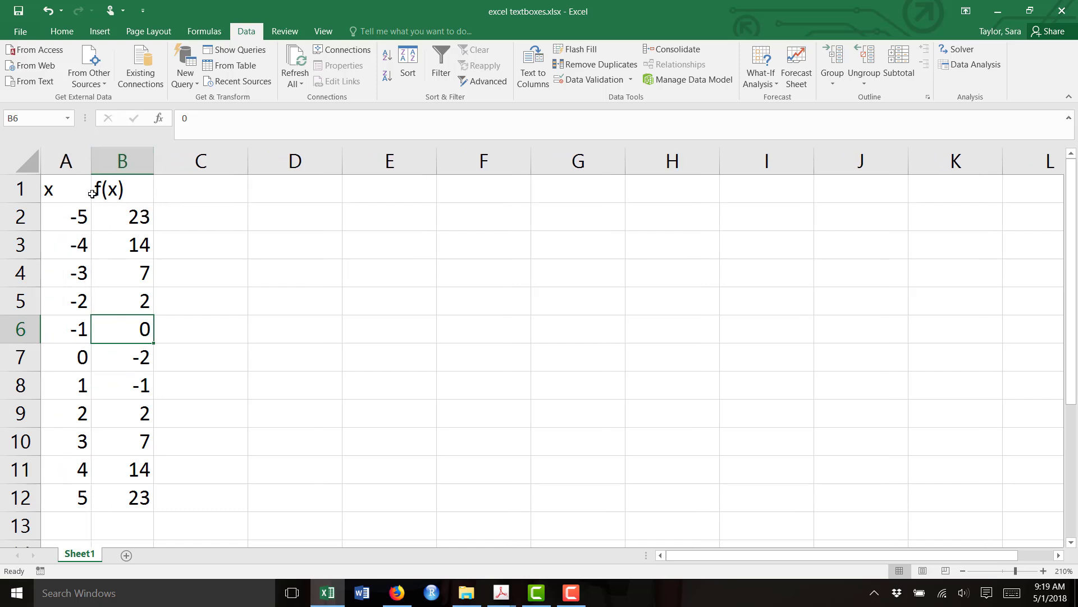
pyautogui.moveTo(83, 218); pyautogui.dragTo(65, 494)
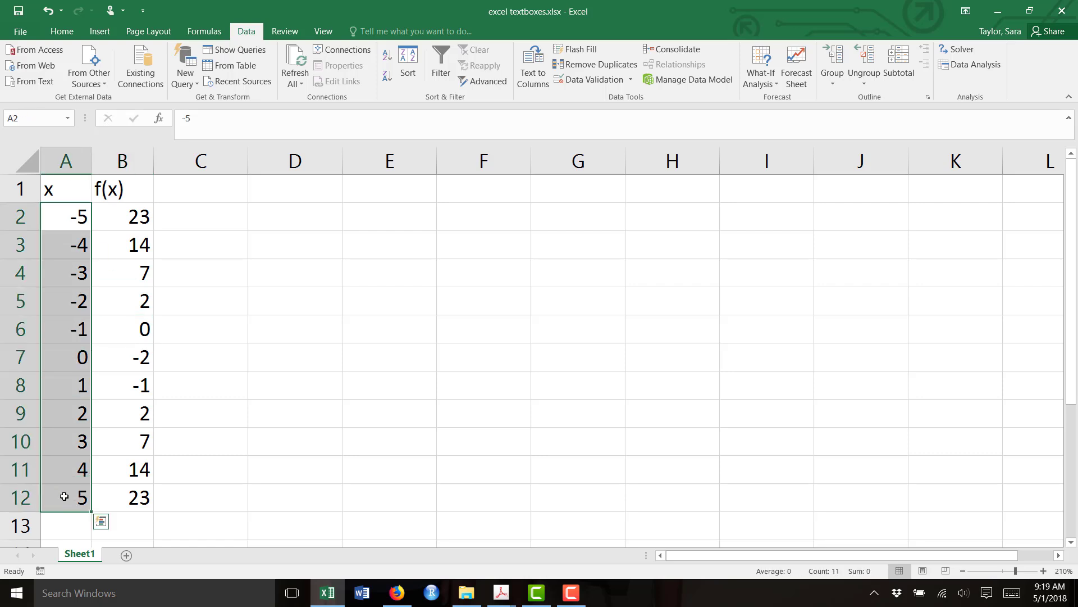
pyautogui.doubleClick(133, 220)
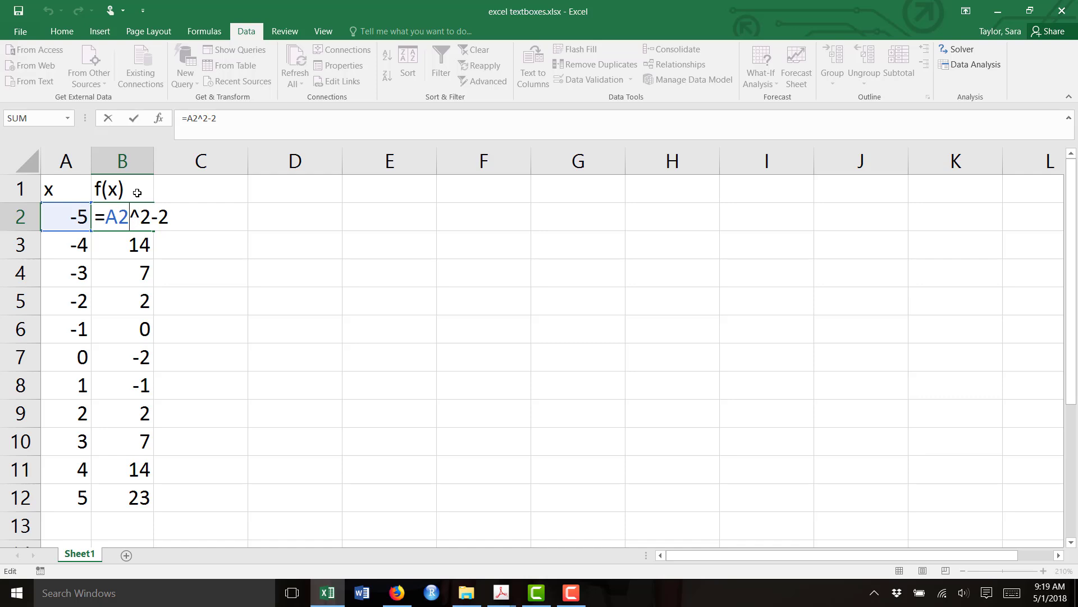
# Step: Extend the header in B1 to read f(x)=x^2-2 and autofit column B to it
pyautogui.click(137, 193)
pyautogui.write('=x^2-2')
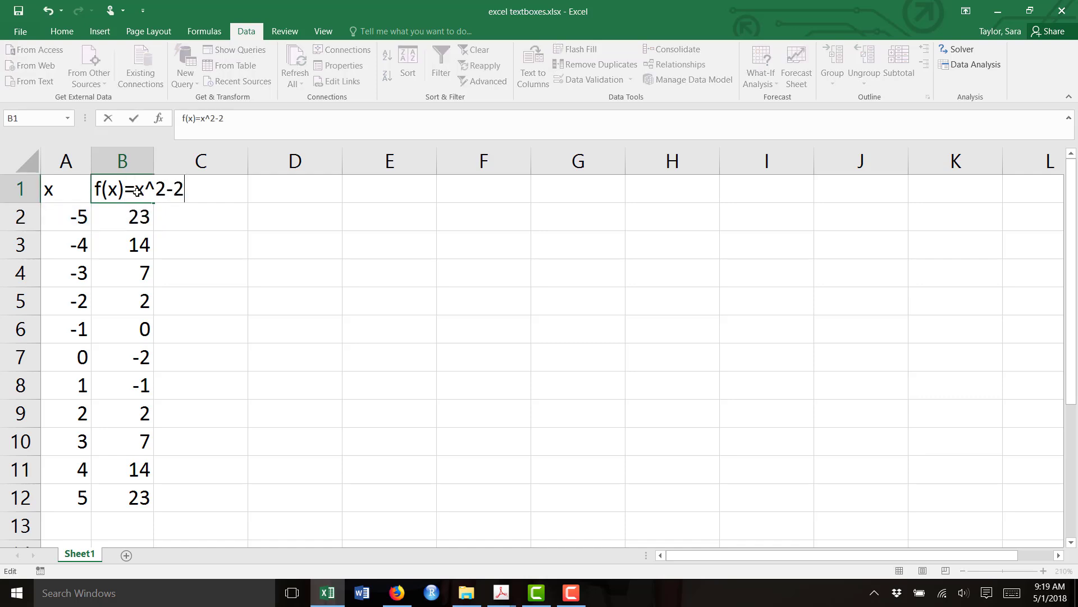
pyautogui.press('Return')
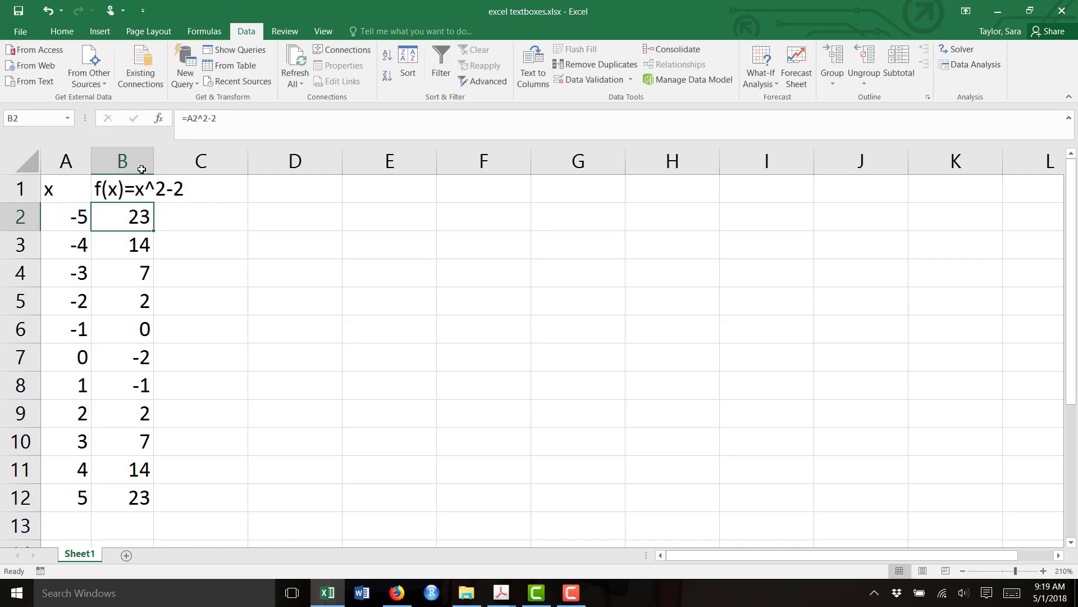
pyautogui.doubleClick(154, 151)
pyautogui.click(208, 210)
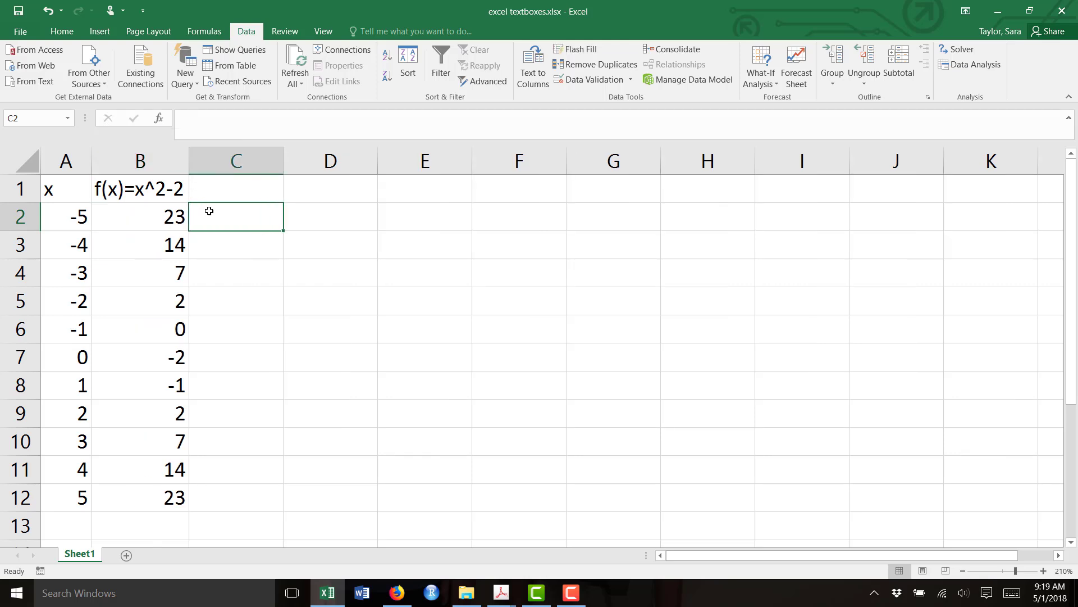
# Step: Fill the formula from B5 down through B12 so every row of column B calculates f(x)
pyautogui.moveTo(161, 223); pyautogui.dragTo(162, 313)
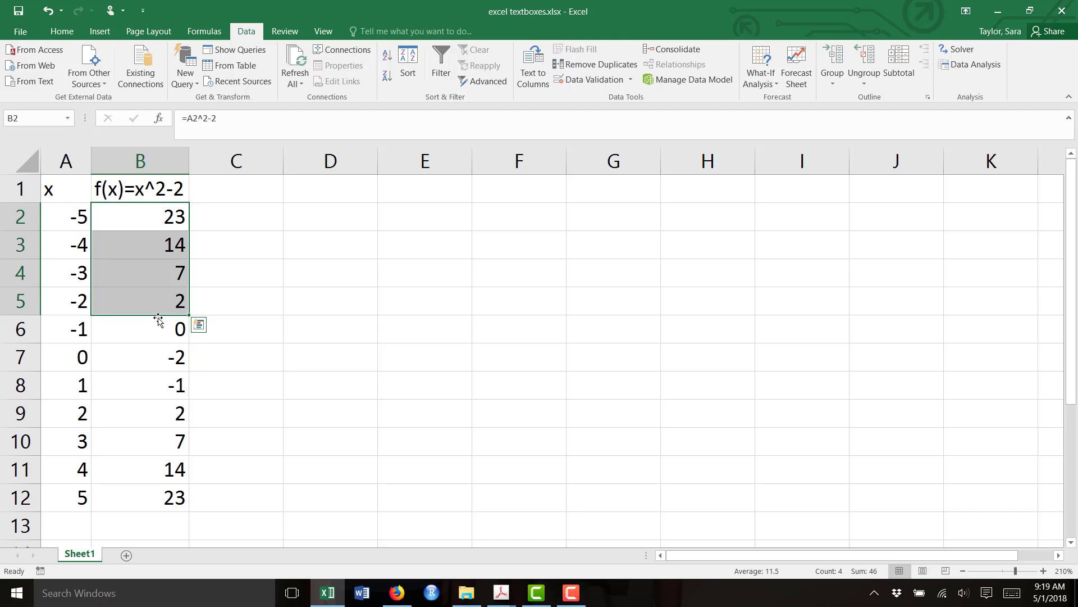
pyautogui.click(154, 317)
pyautogui.click(165, 305)
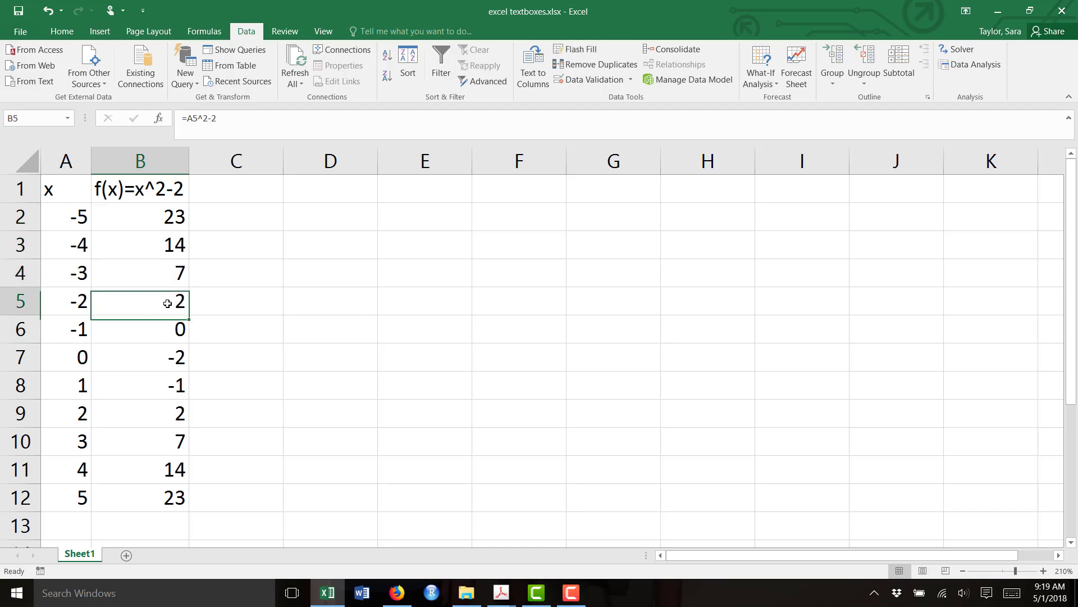
pyautogui.moveTo(188, 314); pyautogui.dragTo(188, 508)
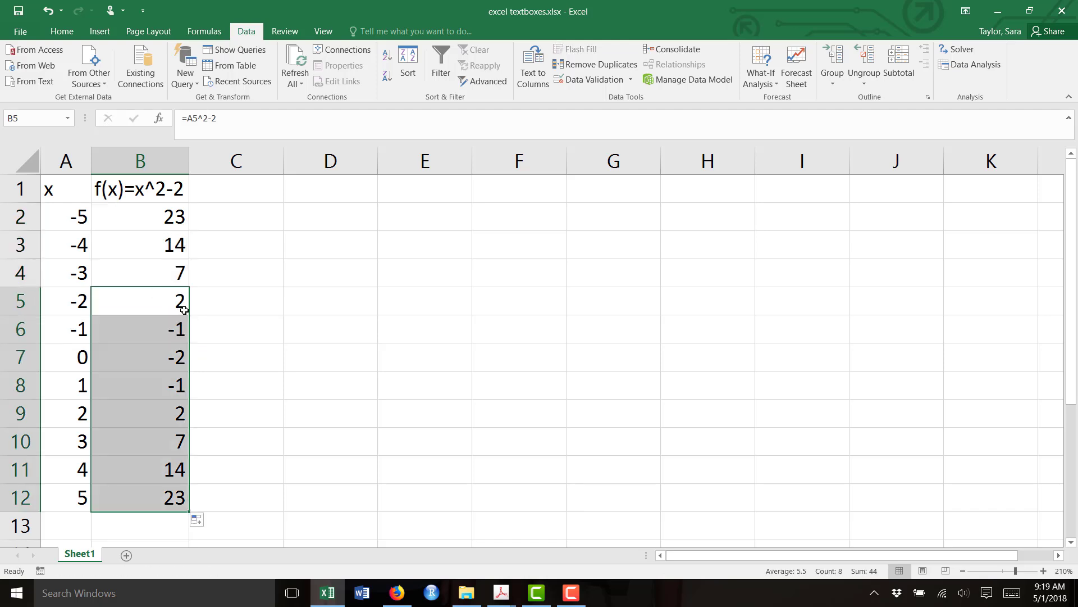
pyautogui.click(181, 308)
# Step: Examine the f(x) values in column B for where the sign changes between neighbouring rows
pyautogui.moveTo(177, 328); pyautogui.dragTo(165, 478)
pyautogui.click(209, 272)
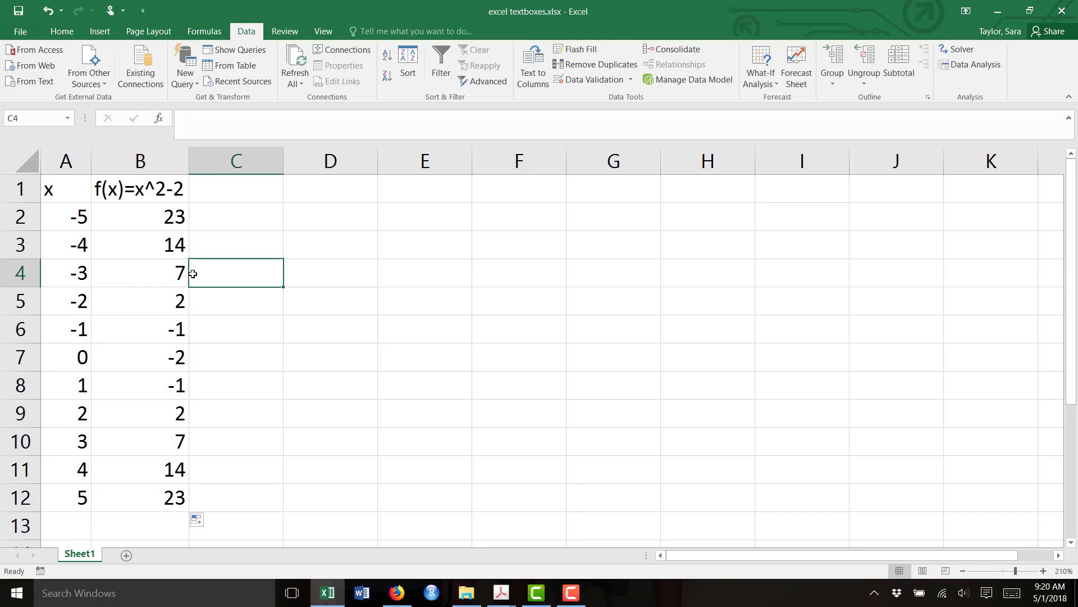
pyautogui.click(175, 216)
pyautogui.moveTo(174, 217); pyautogui.dragTo(167, 301)
pyautogui.click(167, 301)
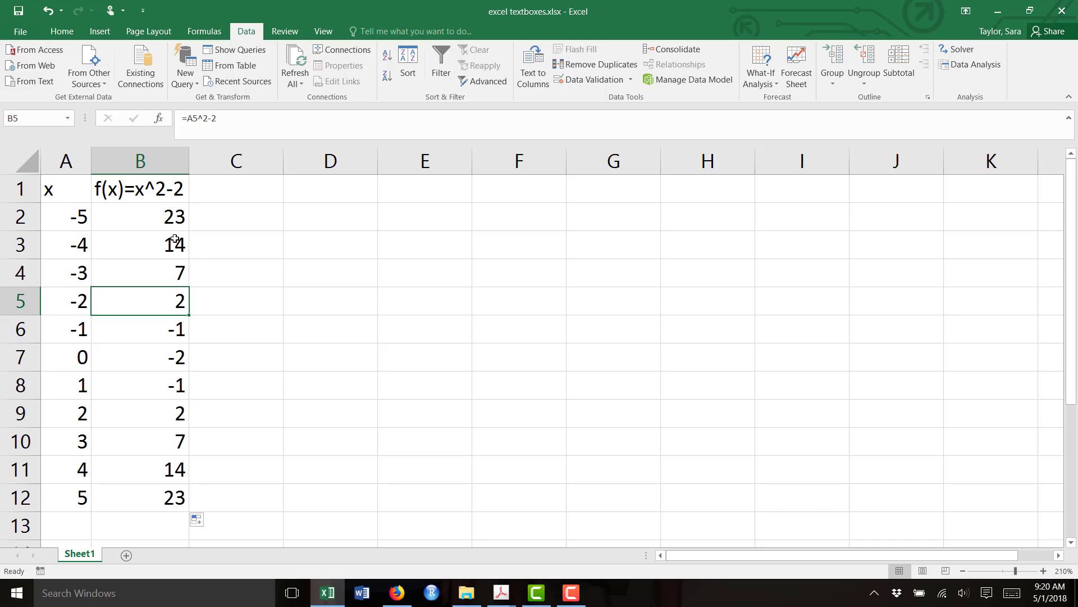
pyautogui.moveTo(172, 314); pyautogui.dragTo(172, 322)
pyautogui.click(172, 322)
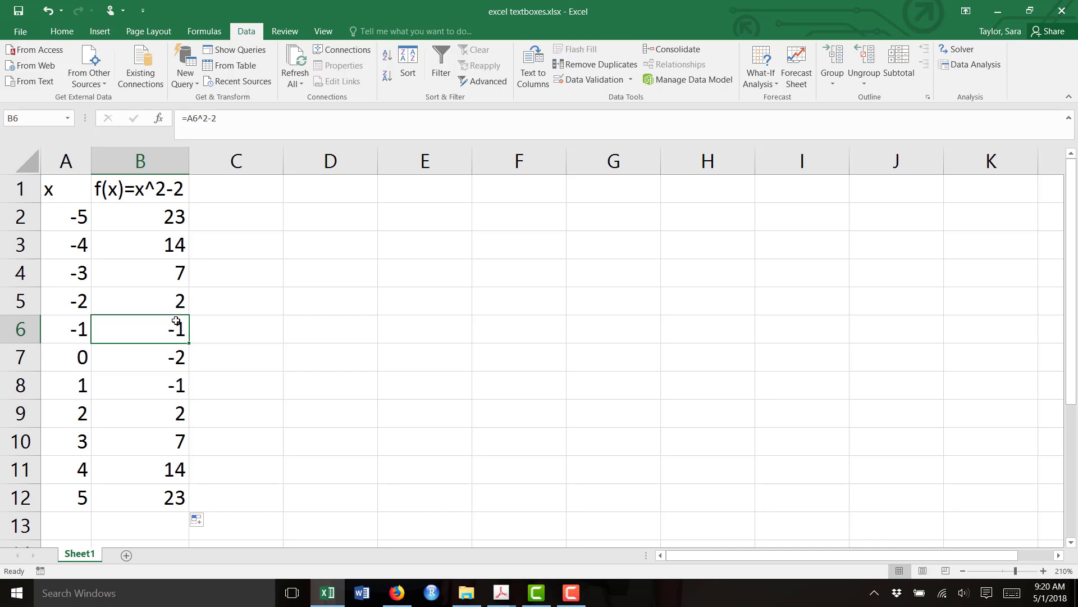
pyautogui.click(176, 307)
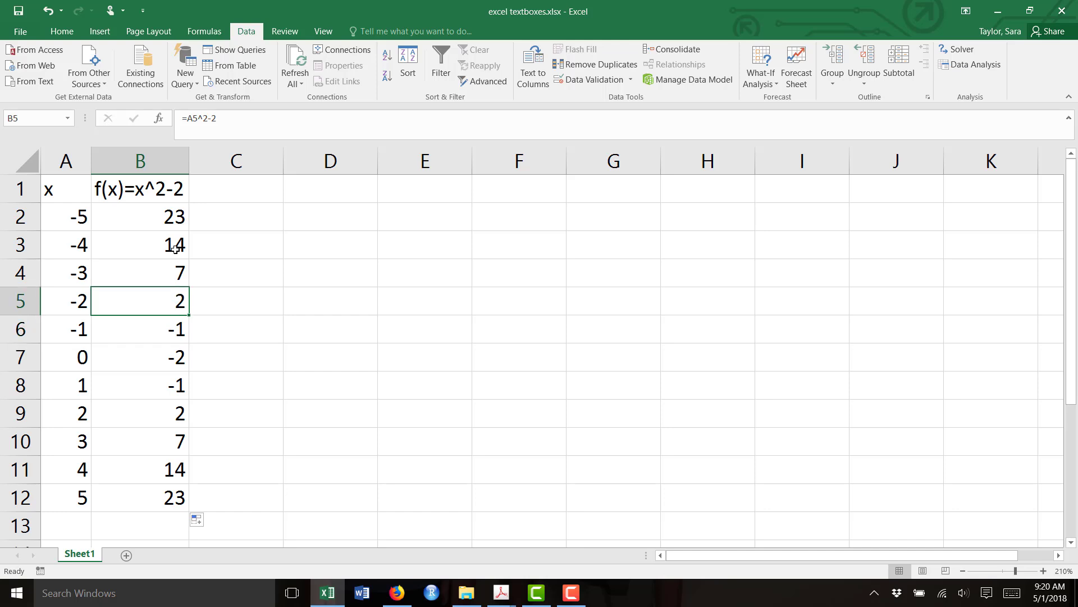
pyautogui.click(170, 193)
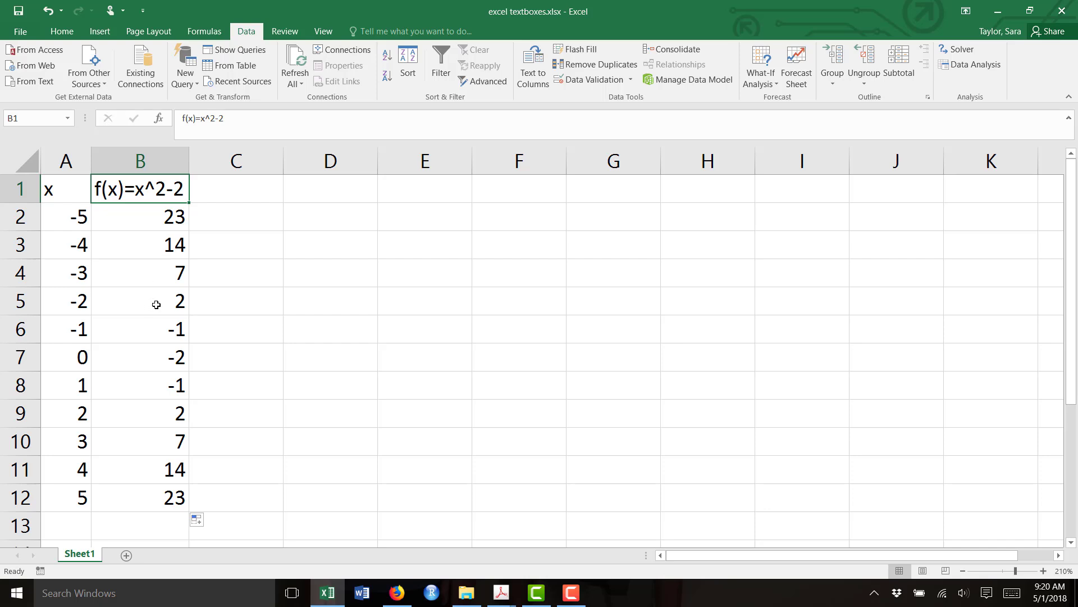
pyautogui.click(156, 304)
pyautogui.moveTo(158, 316); pyautogui.dragTo(159, 322)
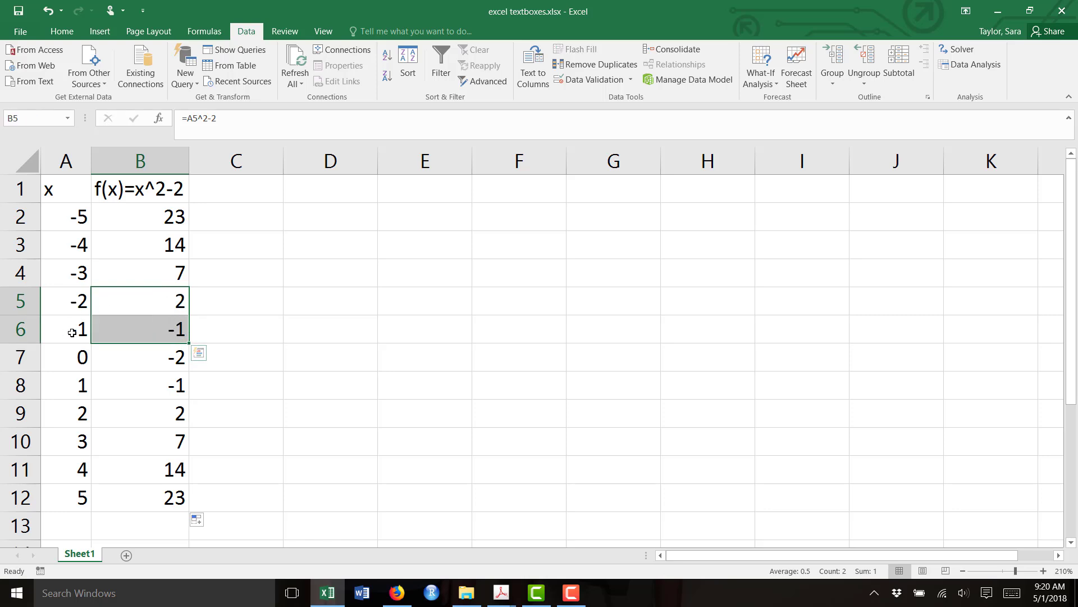
pyautogui.click(154, 322)
# Step: Run Solver to bring B6 to 0 by changing A6, with unconstrained variables allowed to be negative, and keep the solution
pyautogui.click(99, 32)
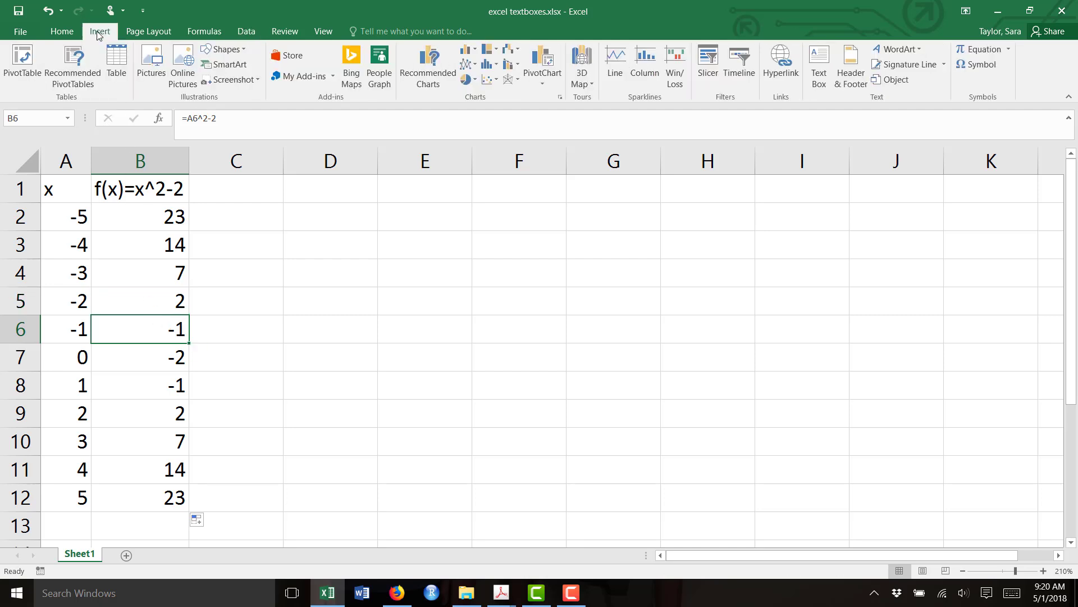
pyautogui.click(246, 33)
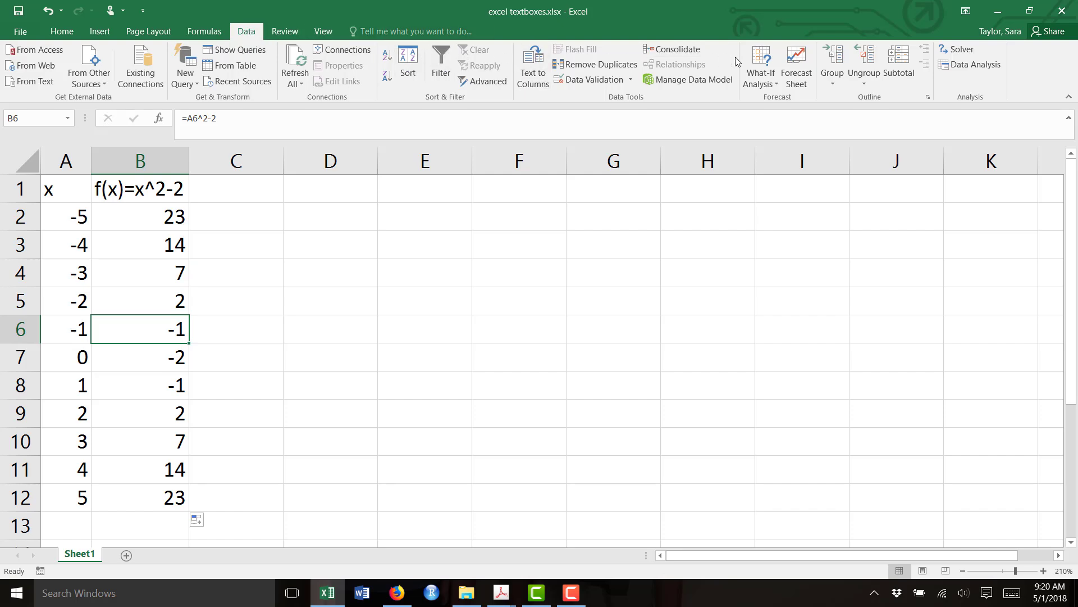
pyautogui.click(958, 49)
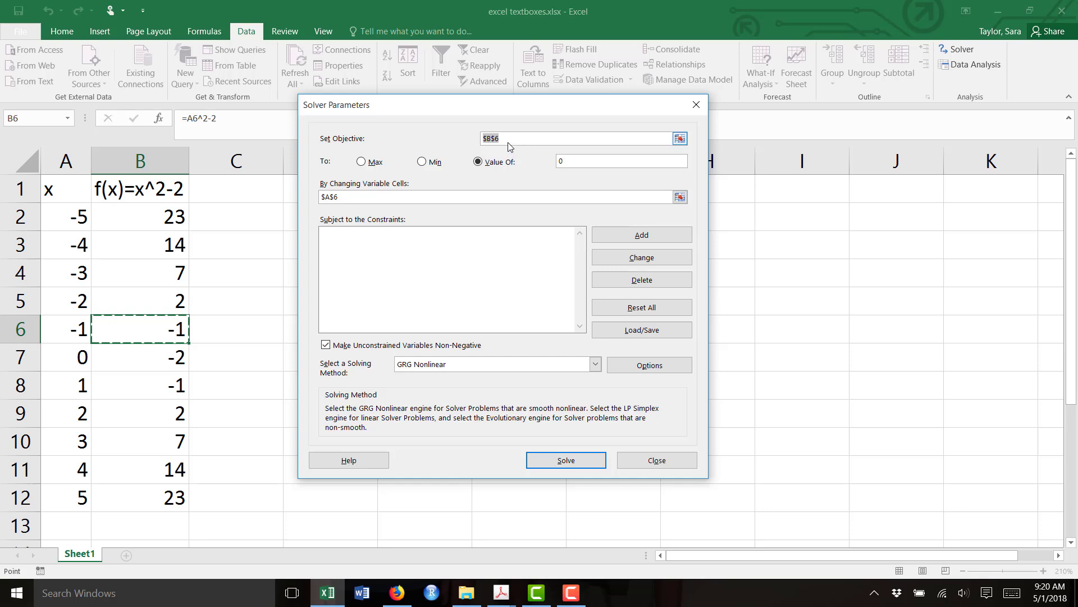
pyautogui.click(581, 158)
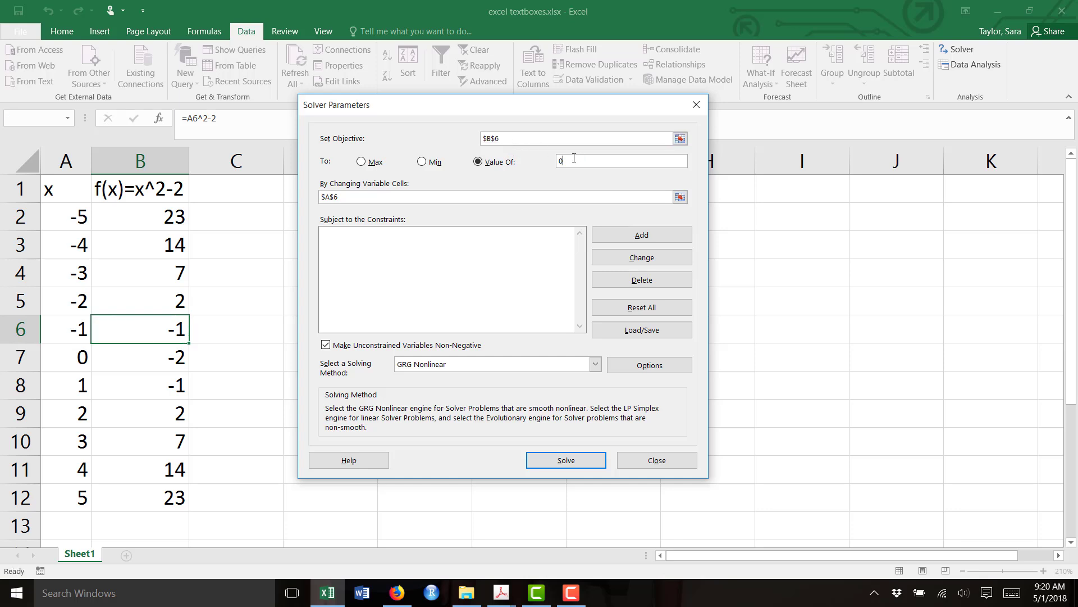
pyautogui.click(347, 197)
pyautogui.click(327, 346)
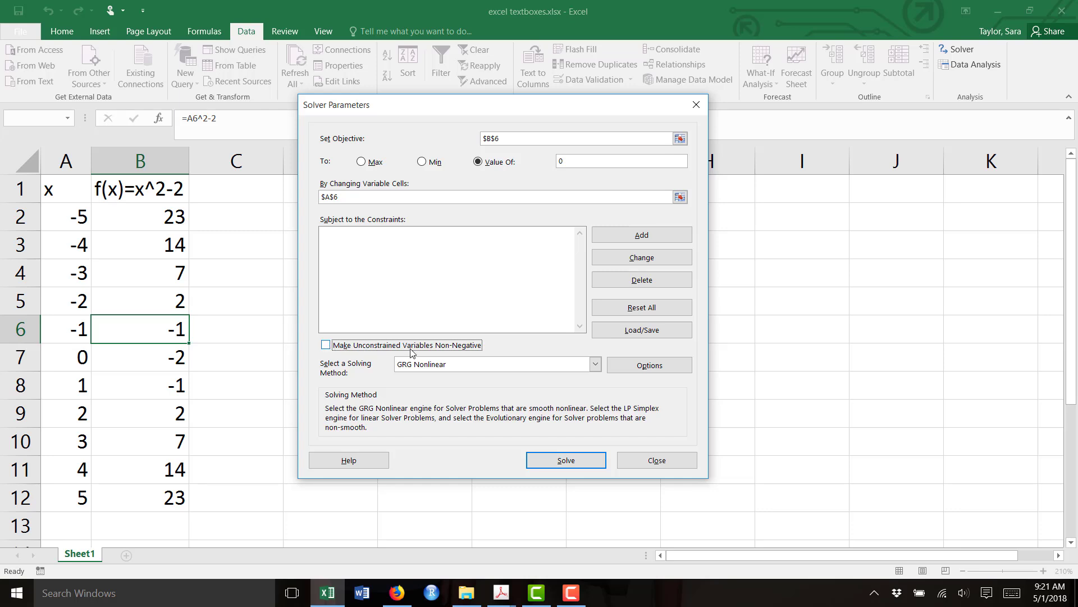
pyautogui.click(581, 461)
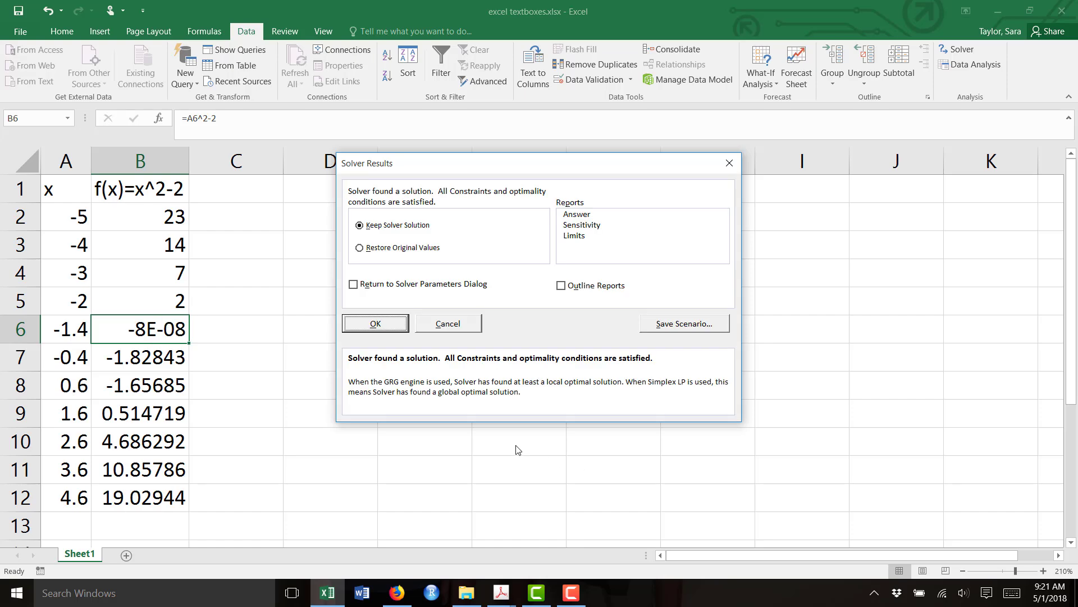
pyautogui.click(393, 328)
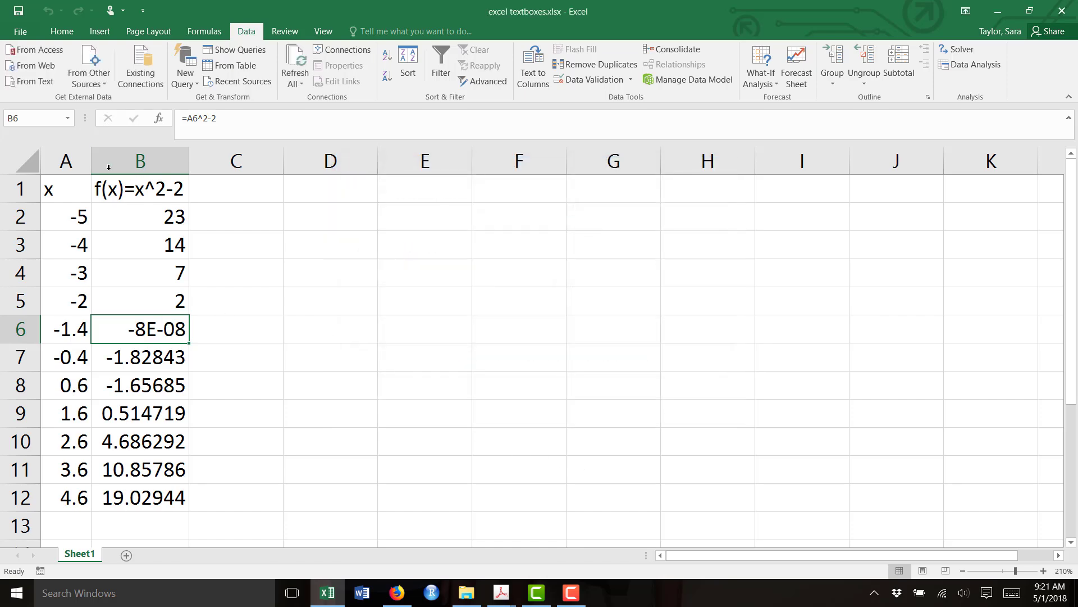
# Step: Widen column A to show more decimals of the x values and inspect the solved cells A6 and B6
pyautogui.moveTo(82, 161); pyautogui.dragTo(139, 160)
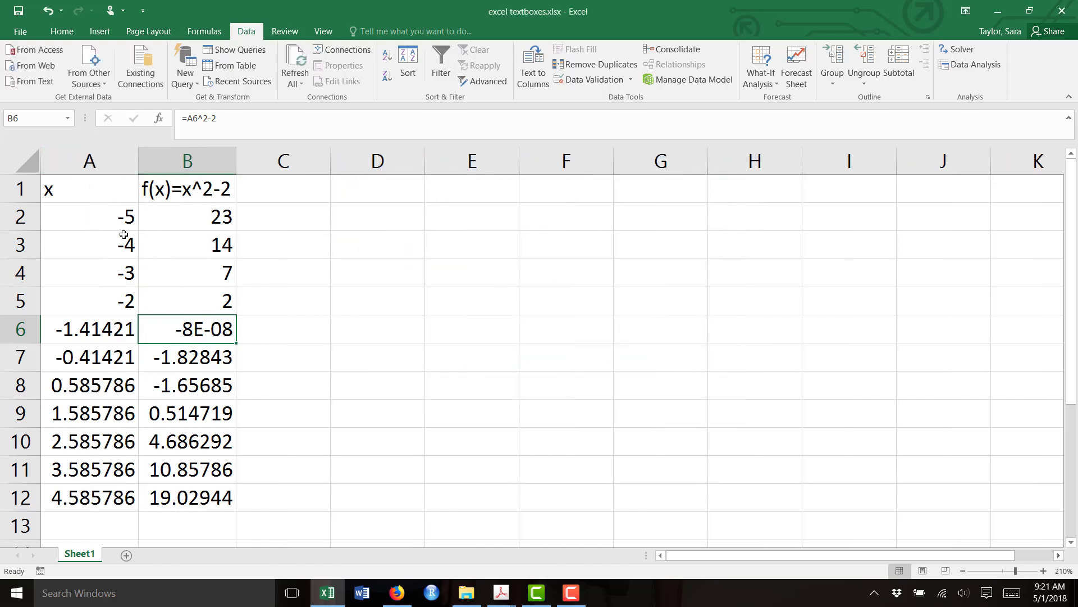
pyautogui.click(98, 323)
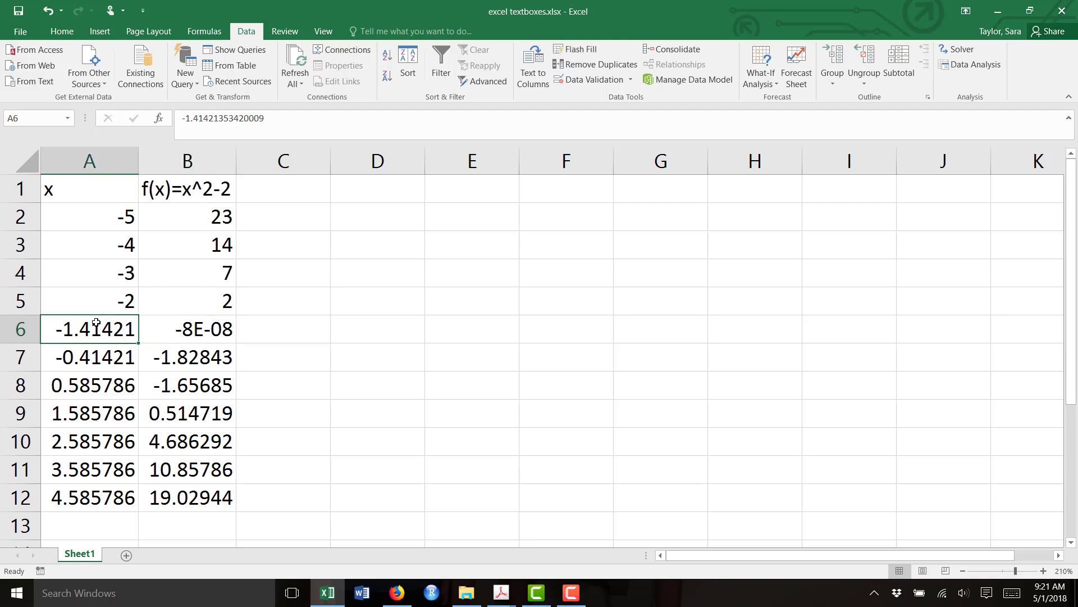
pyautogui.click(183, 327)
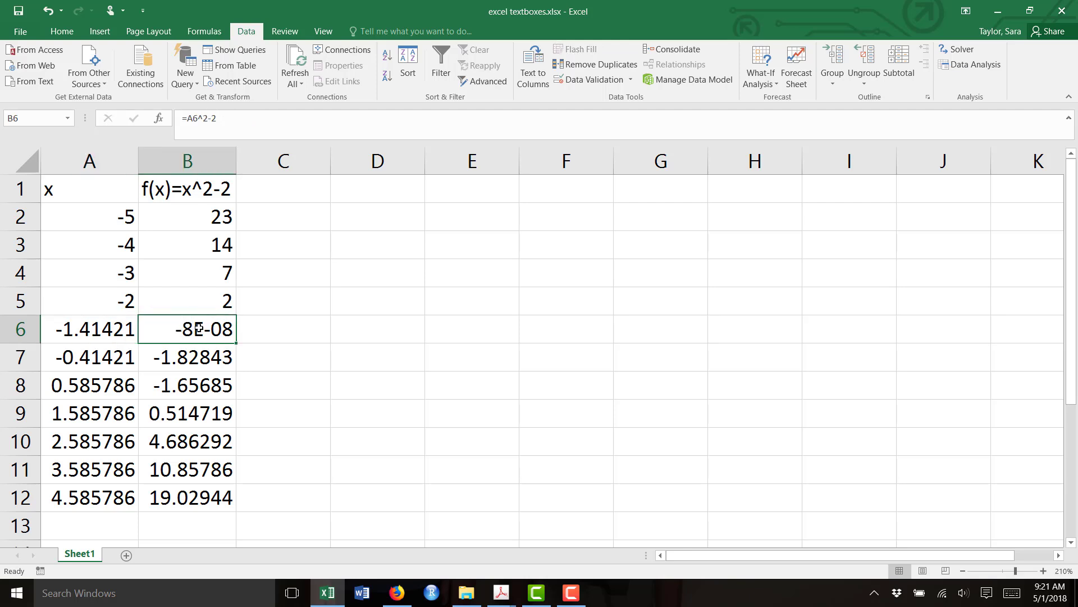
pyautogui.click(277, 329)
pyautogui.write('-.')
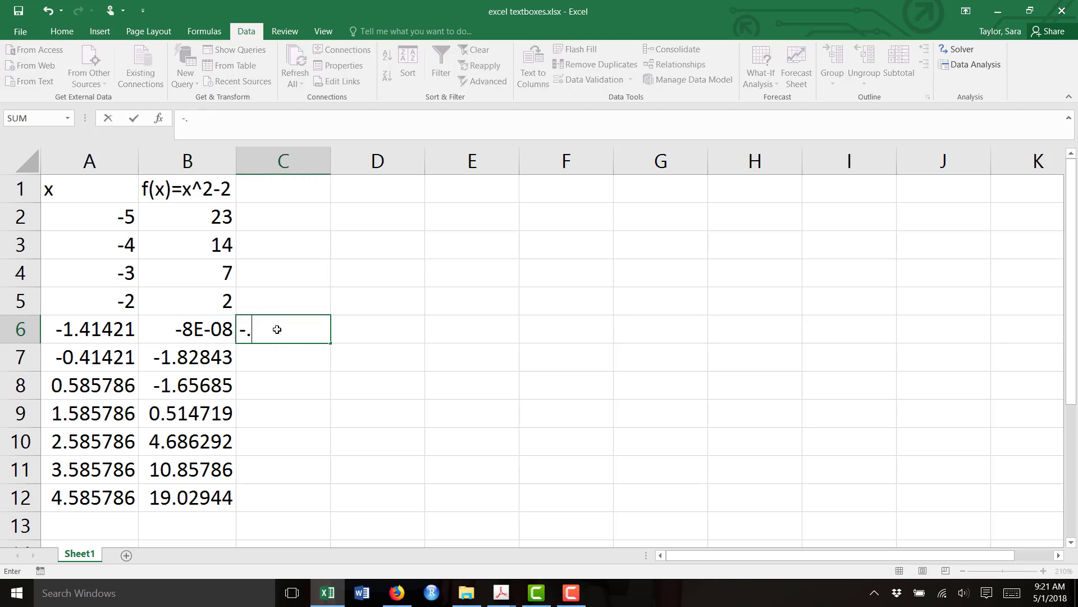
pyautogui.write('00000008')
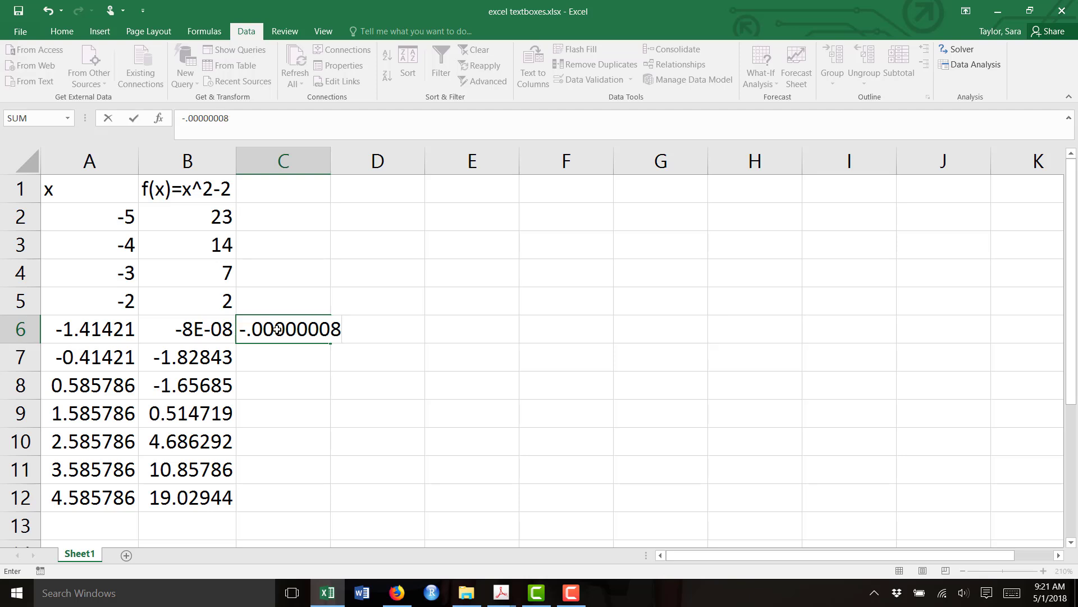
pyautogui.press('BackSpace')
pyautogui.press('BackSpace')
pyautogui.press('BackSpace')
pyautogui.press('BackSpace')
pyautogui.press('BackSpace')
pyautogui.press('BackSpace')
pyautogui.press('BackSpace')
pyautogui.press('BackSpace')
pyautogui.press('BackSpace')
pyautogui.press('BackSpace')
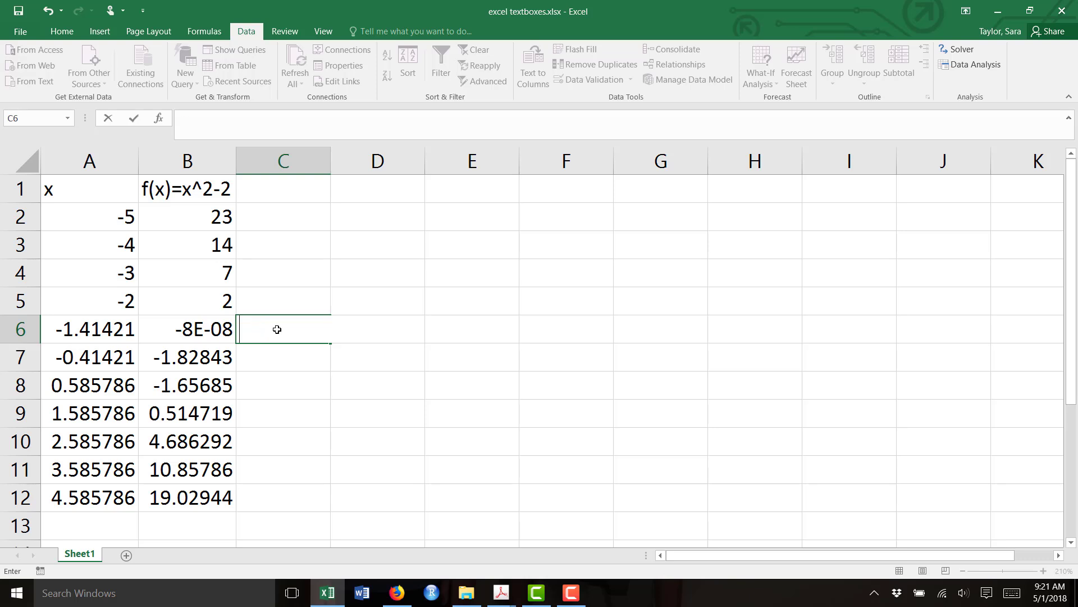
# Step: Overwrite the f(x) cell B6 with 0 and the x cell A7 with -1
pyautogui.click(212, 330)
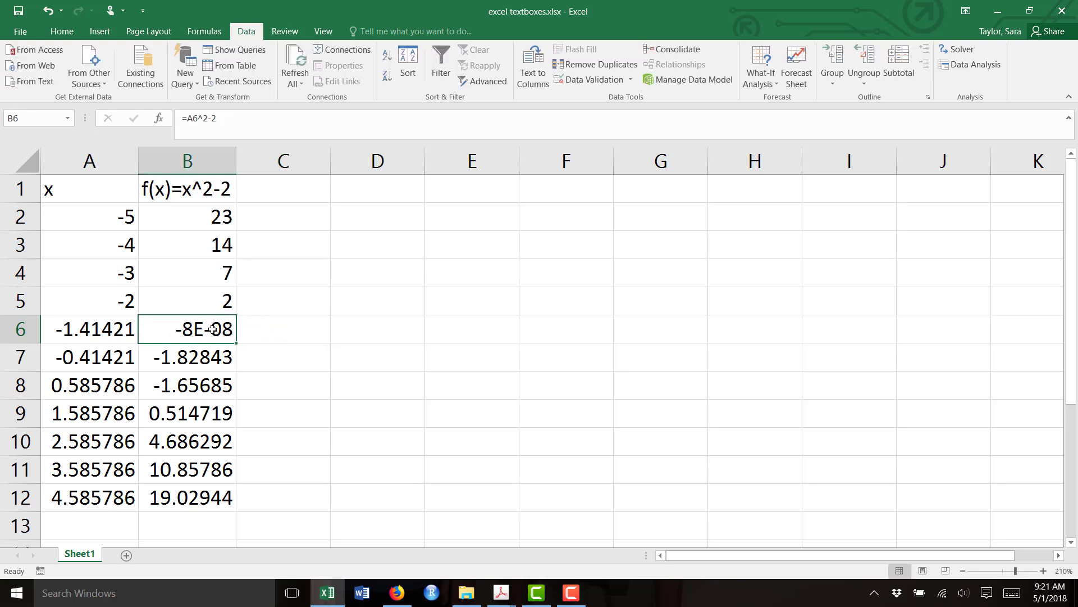
pyautogui.write('0')
pyautogui.click(96, 358)
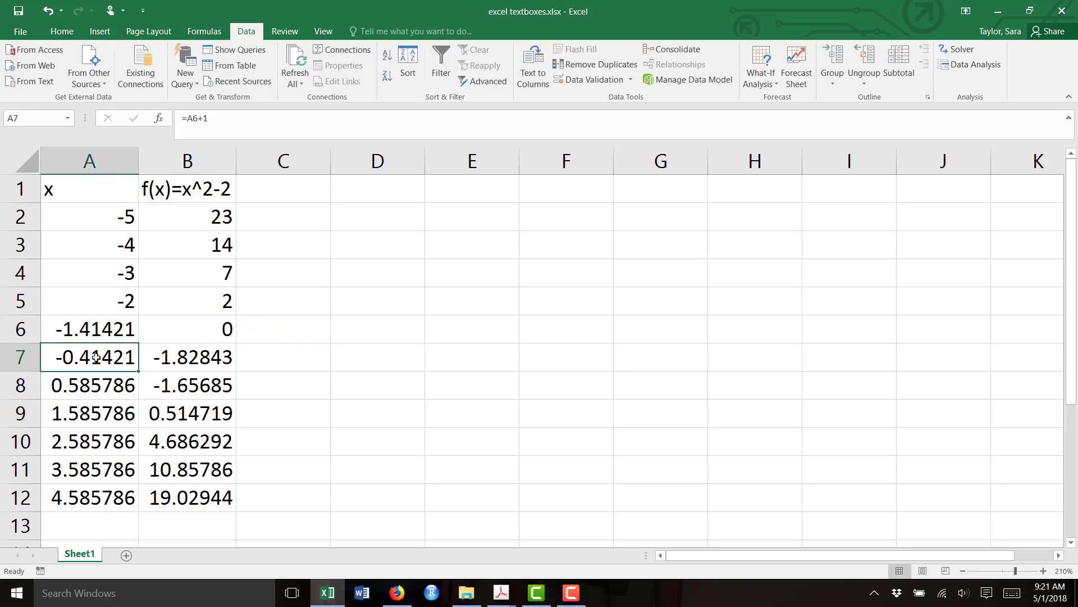
pyautogui.write('-')
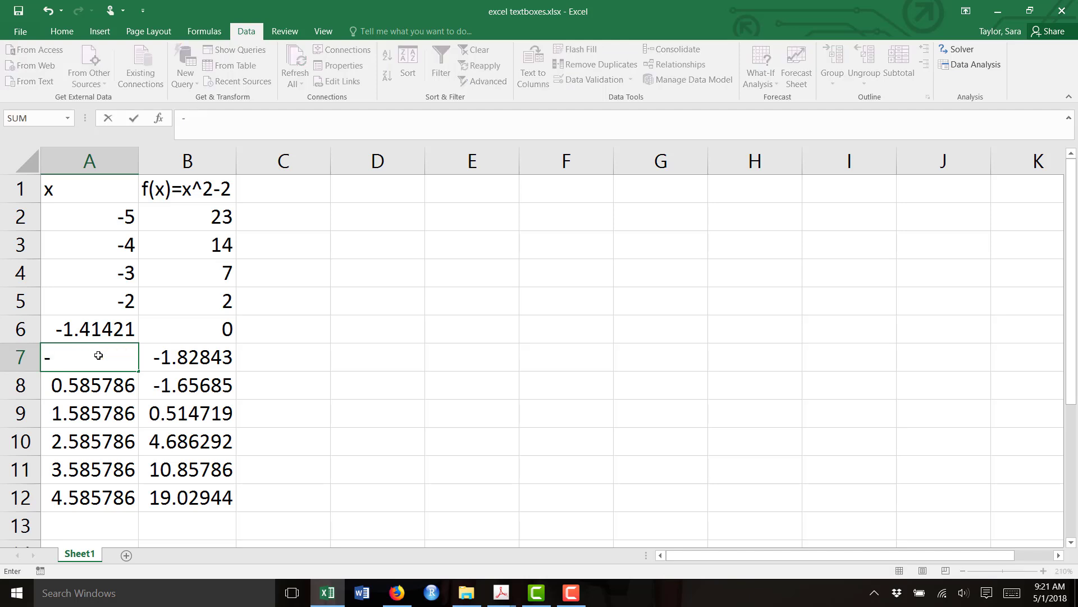
pyautogui.write('1')
pyautogui.press('Return')
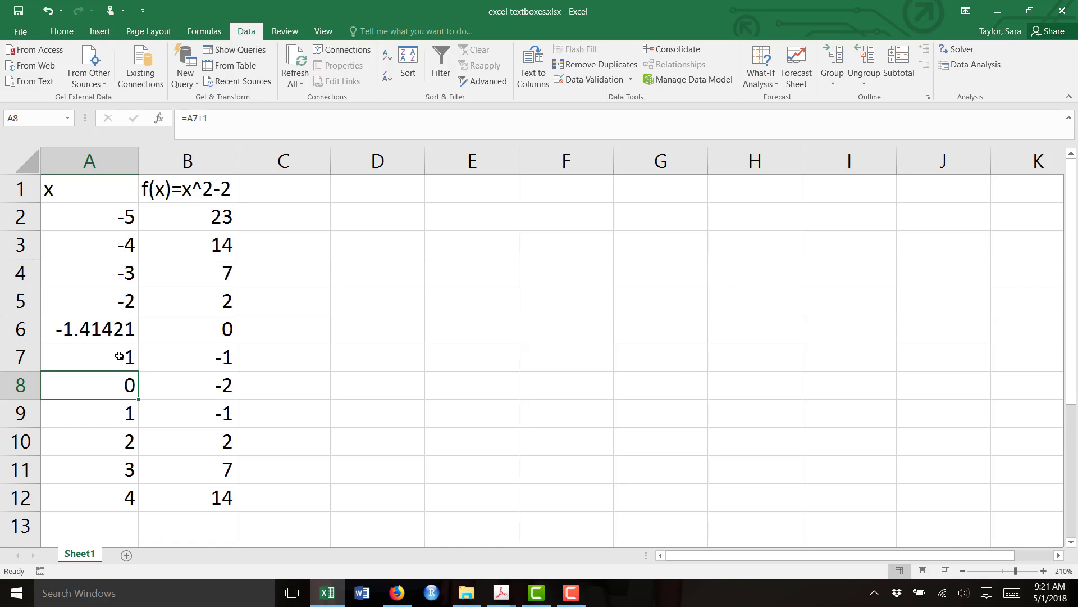
pyautogui.click(101, 334)
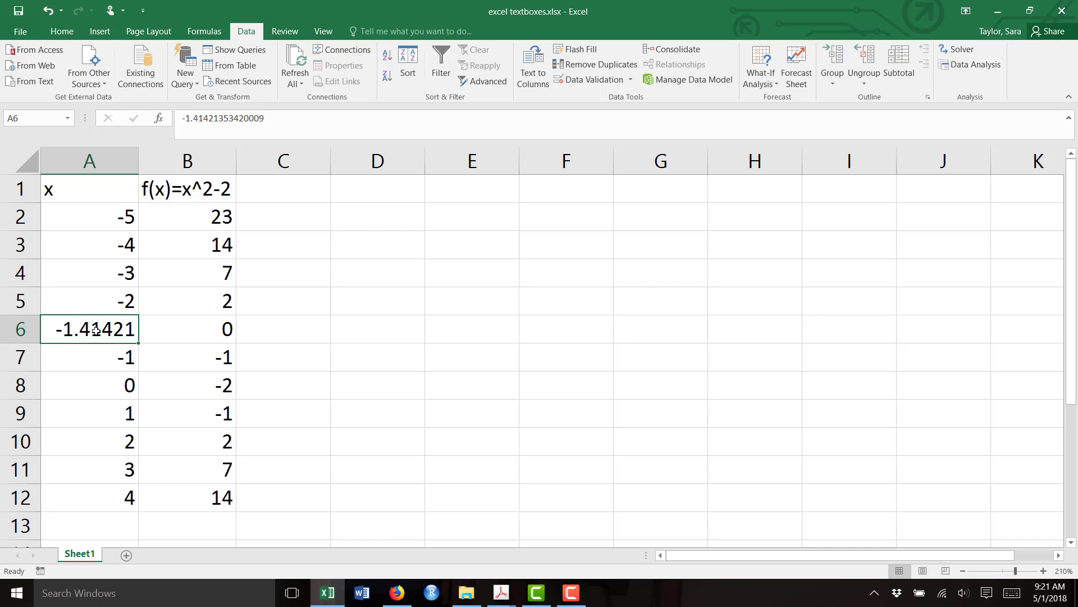
pyautogui.click(201, 333)
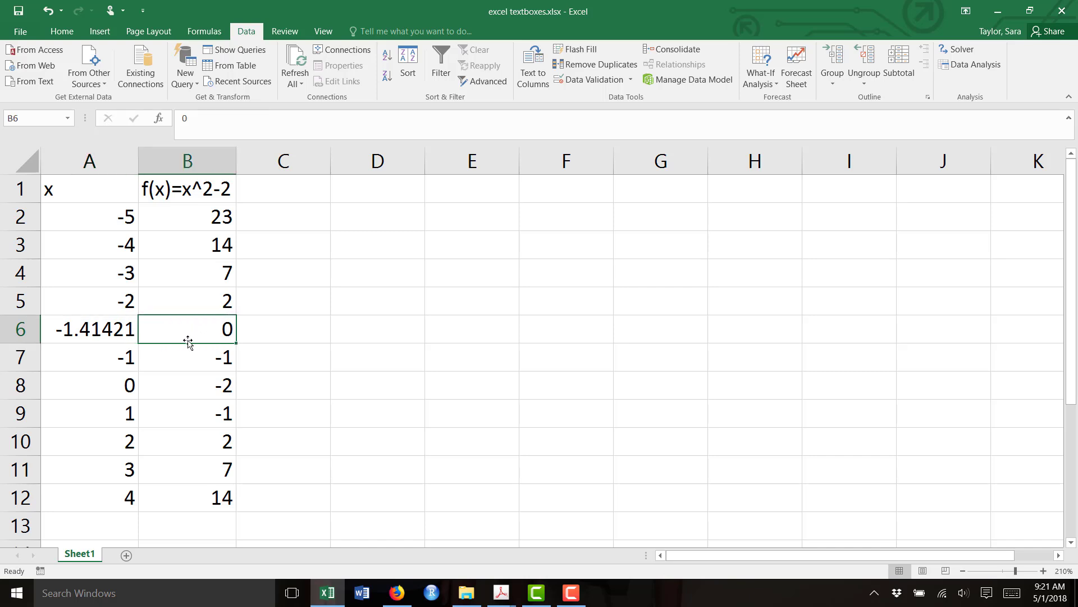
# Step: Examine the x and f(x) values from row 7 downward for the next sign change between neighbouring rows
pyautogui.click(122, 362)
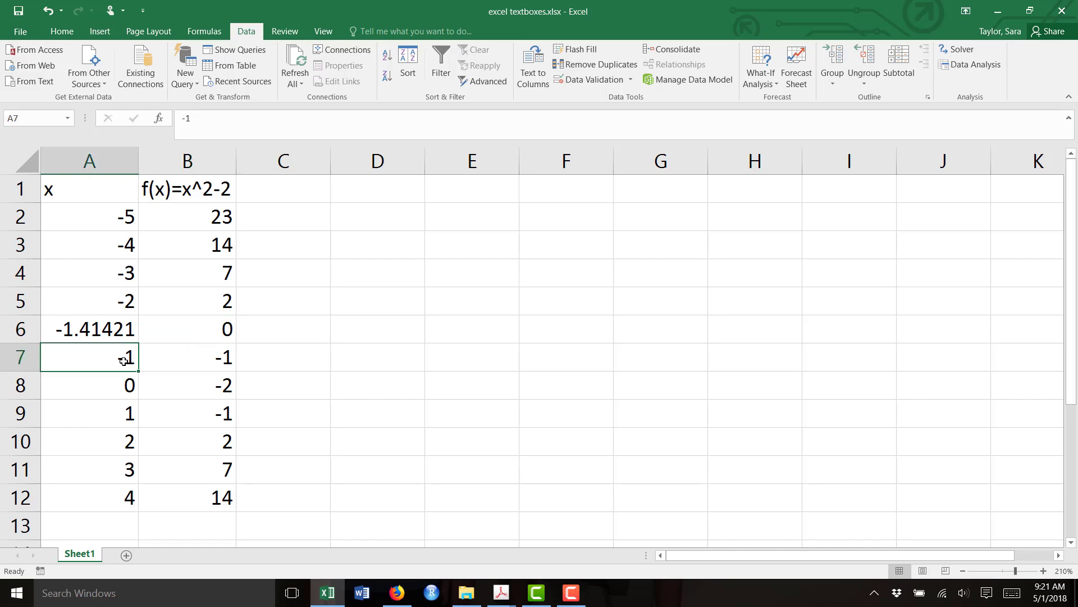
pyautogui.click(174, 359)
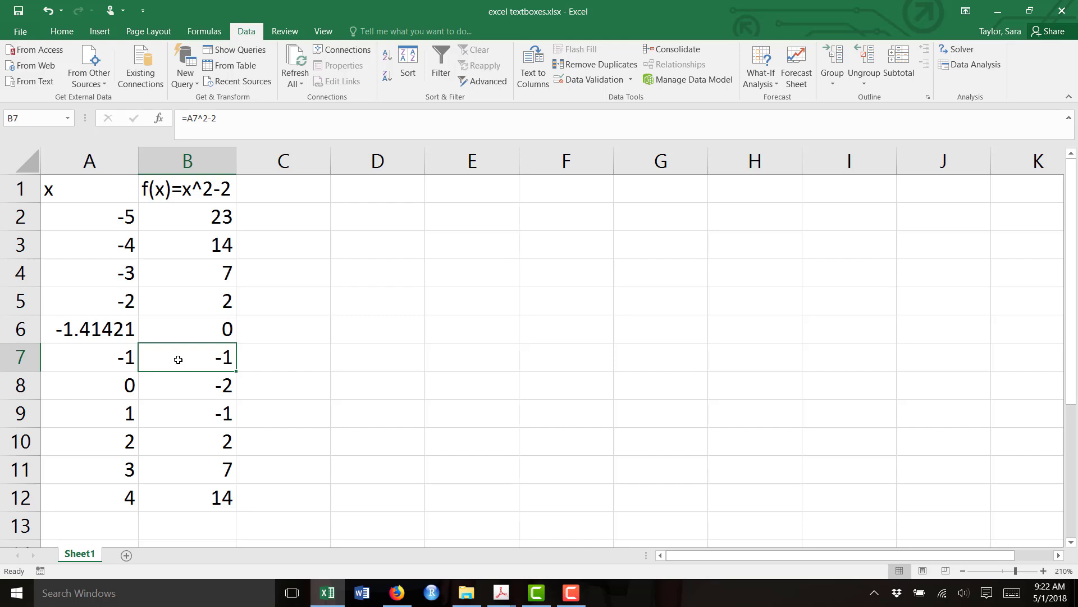
pyautogui.click(176, 377)
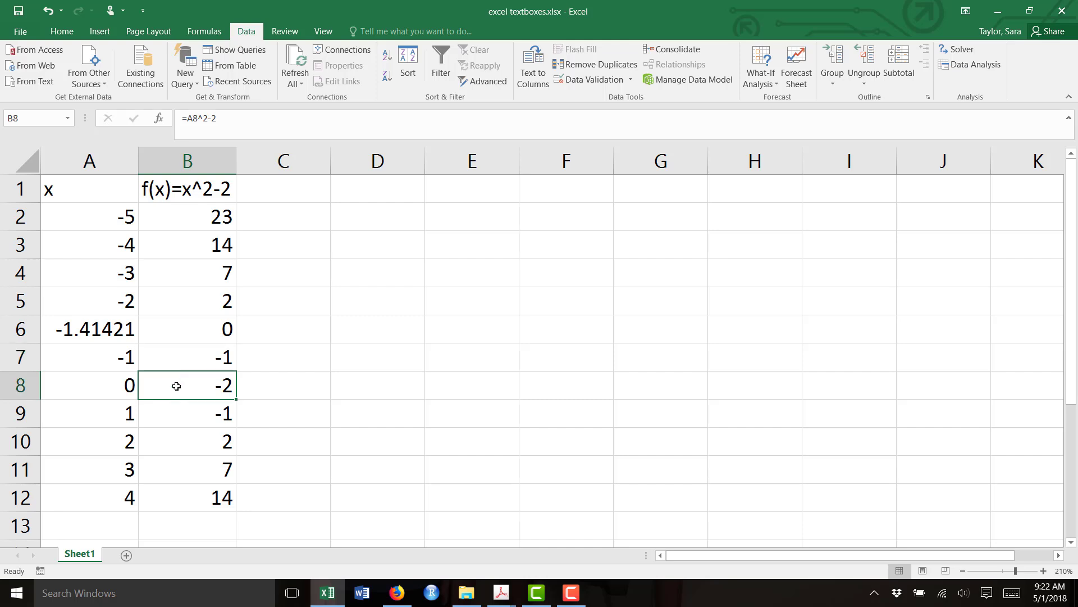
pyautogui.click(174, 413)
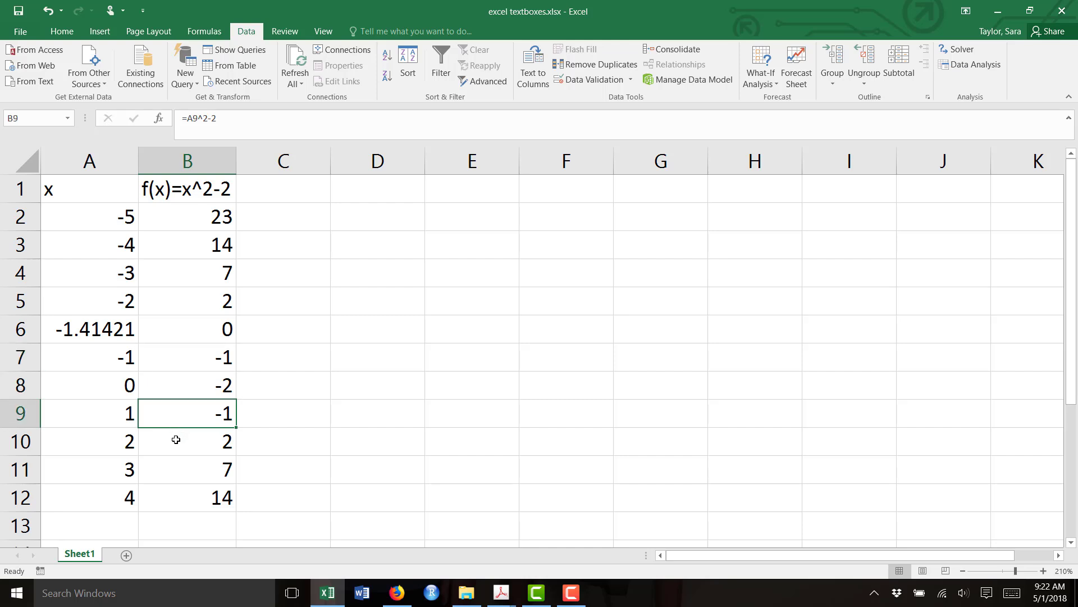
pyautogui.click(176, 439)
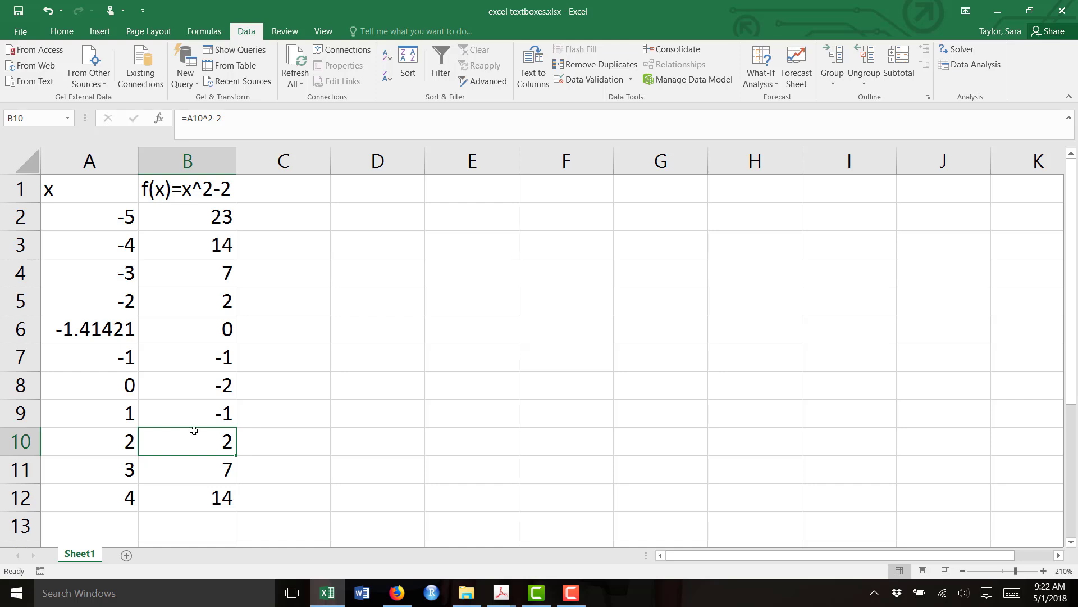
pyautogui.click(207, 415)
pyautogui.moveTo(207, 414); pyautogui.dragTo(210, 441)
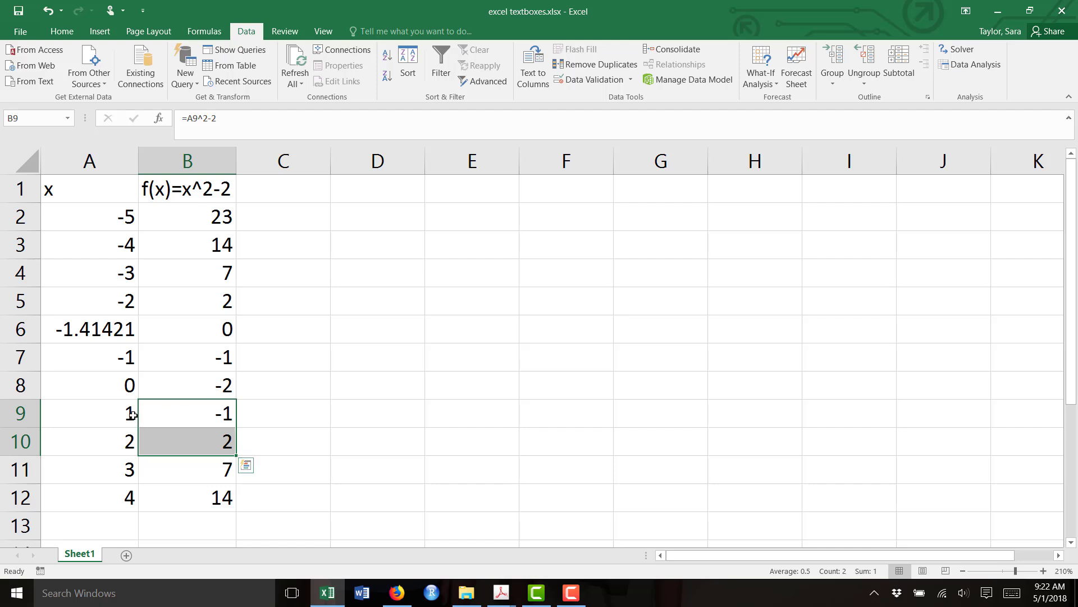
pyautogui.moveTo(127, 414); pyautogui.dragTo(127, 437)
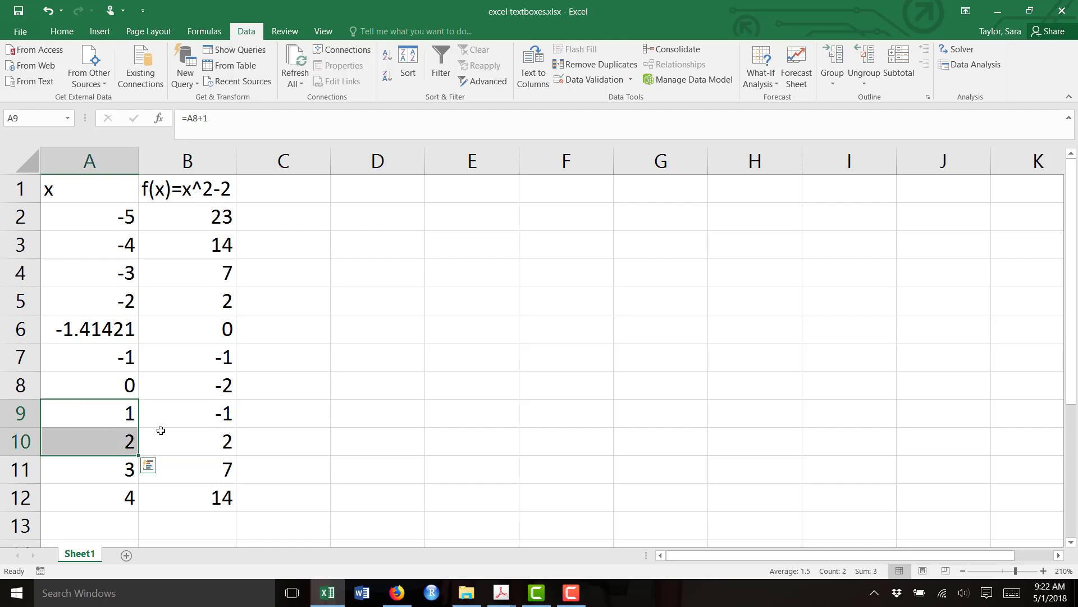
pyautogui.click(203, 421)
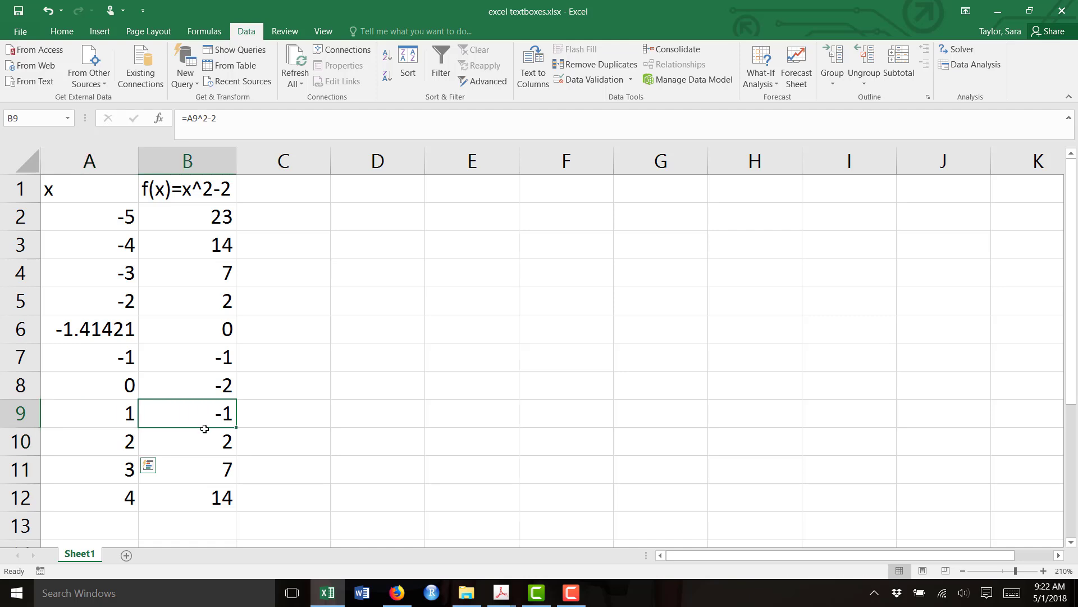
pyautogui.moveTo(204, 429); pyautogui.dragTo(206, 433)
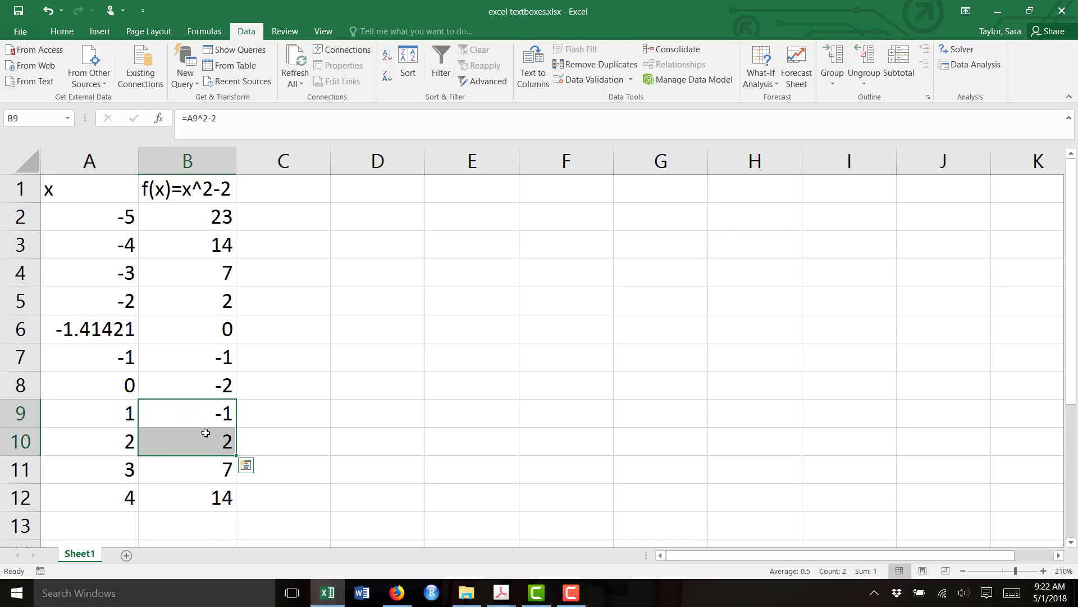
pyautogui.click(206, 433)
# Step: Run Solver to bring B10 to a value of 0 by changing A10, and keep the solution
pyautogui.click(106, 33)
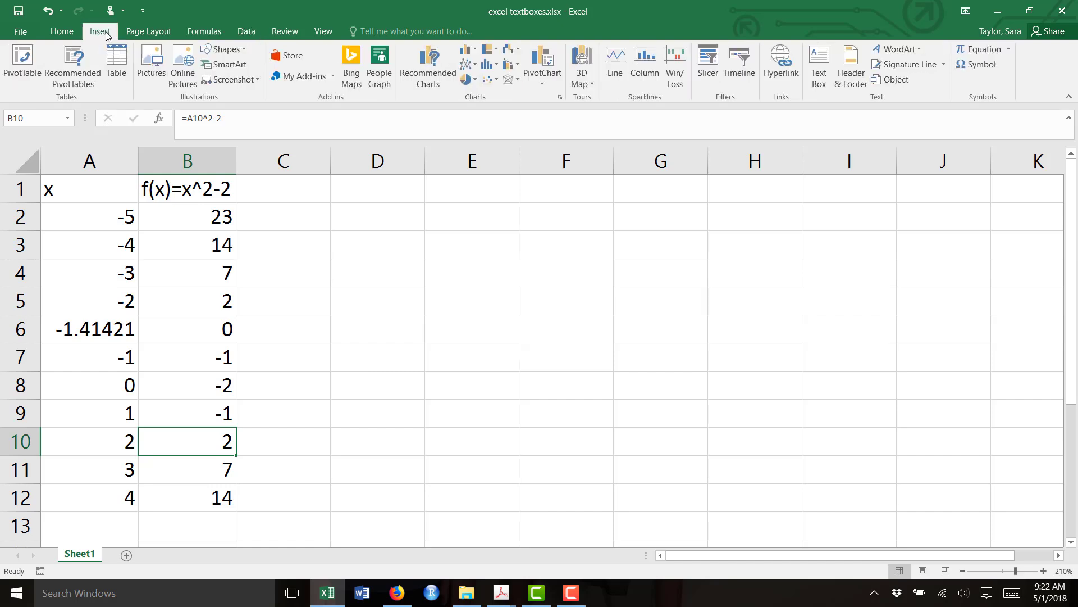
pyautogui.click(246, 32)
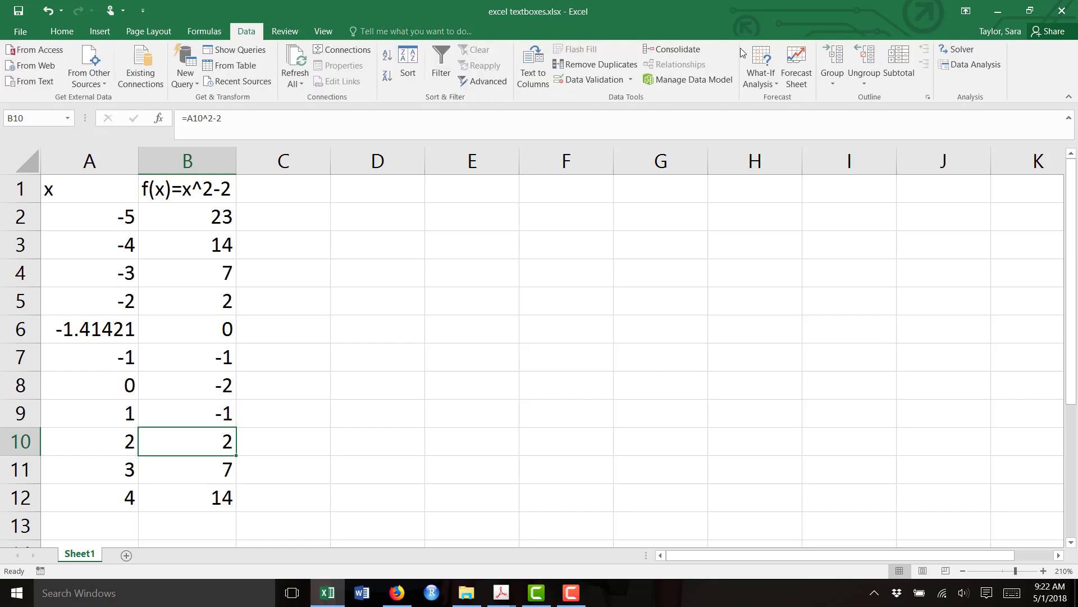
pyautogui.click(961, 51)
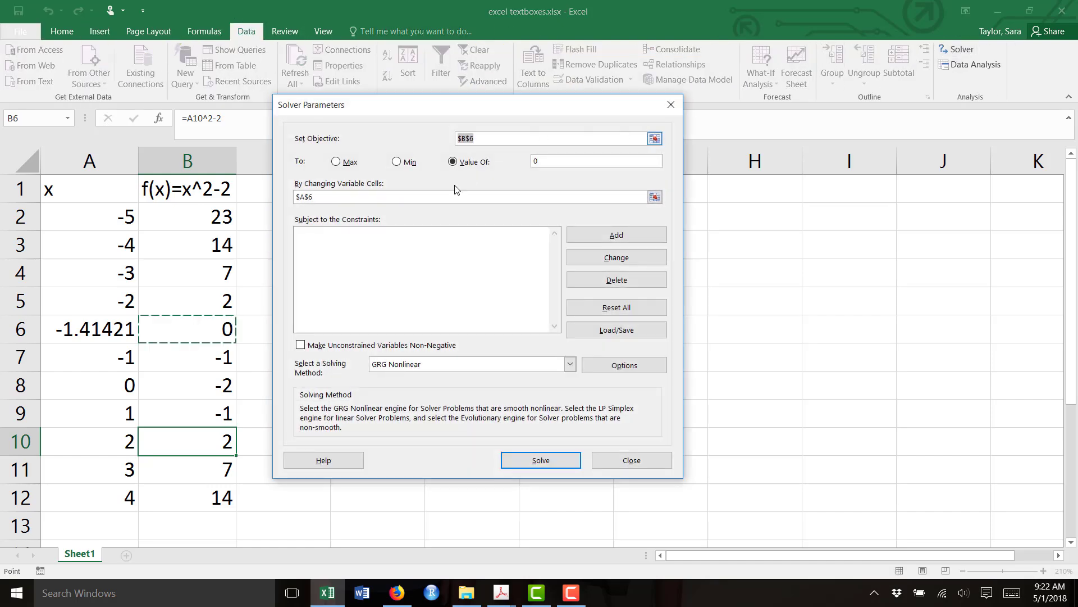
pyautogui.press('BackSpace')
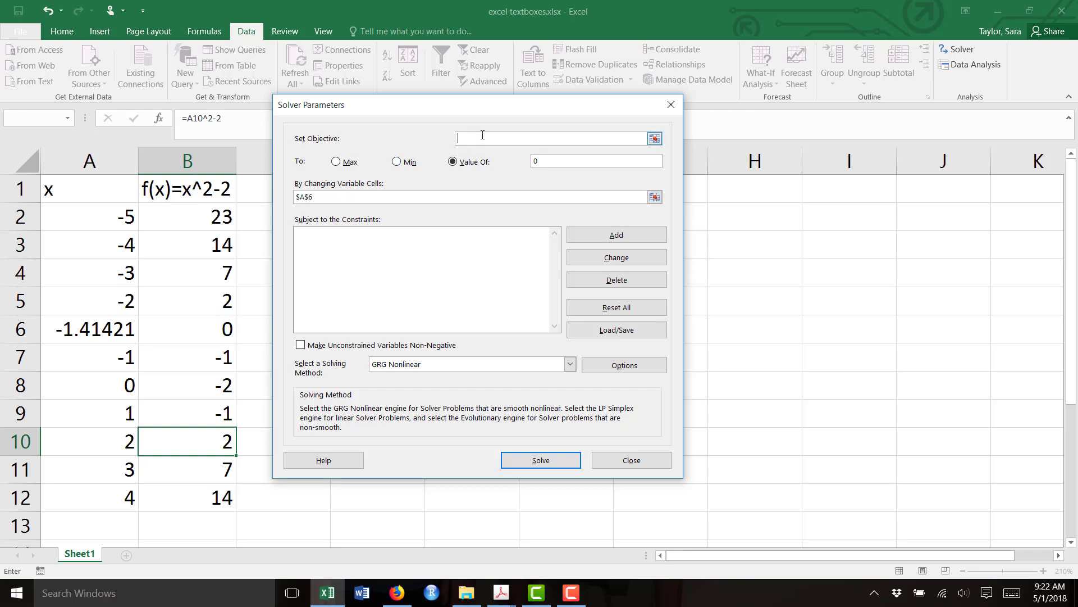
pyautogui.click(187, 435)
pyautogui.click(583, 162)
pyautogui.doubleClick(389, 196)
pyautogui.press('BackSpace')
pyautogui.click(107, 441)
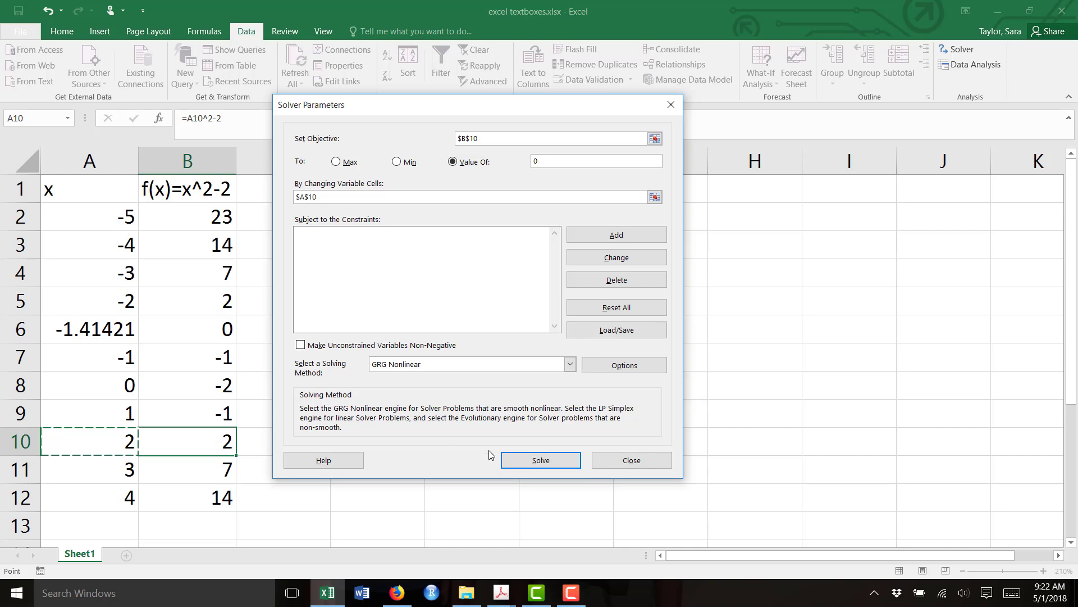
pyautogui.click(517, 460)
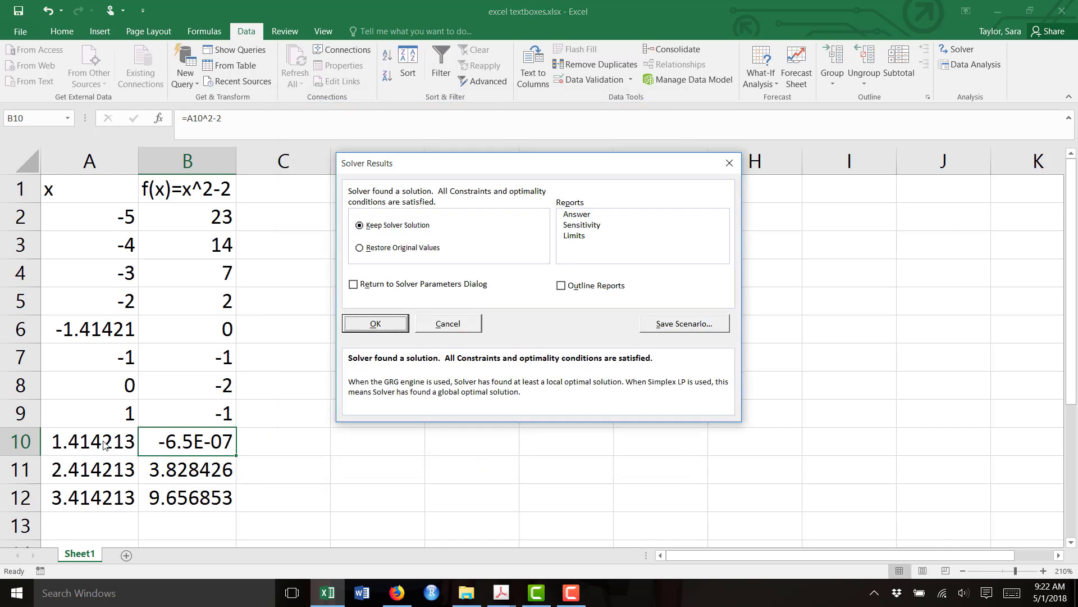
pyautogui.click(372, 323)
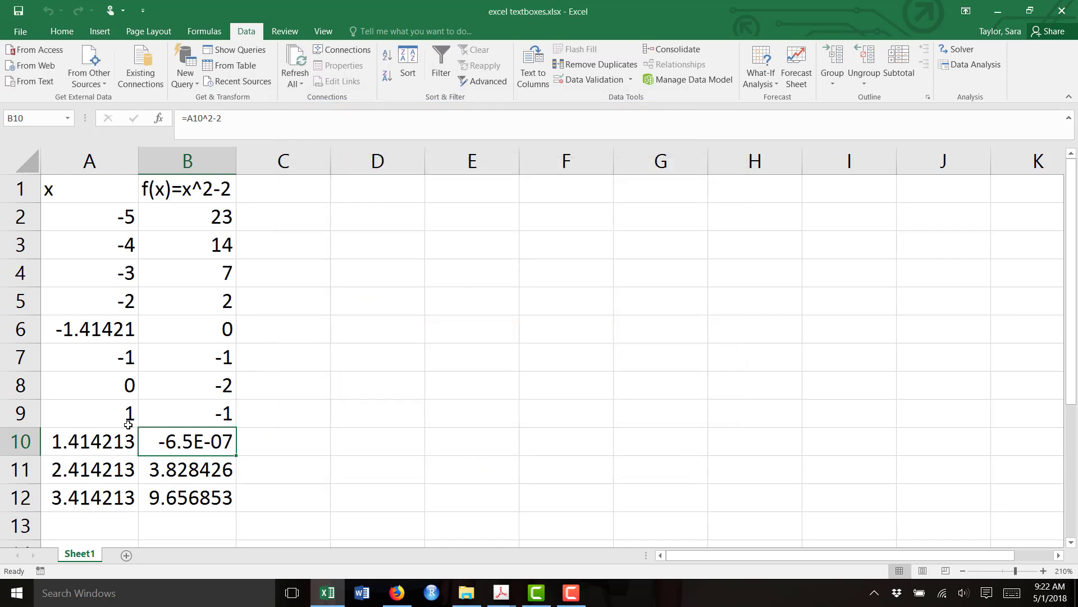
# Step: Inspect the solved cells A10 and B10, write the B10 result in decimal form as -.00000065 in C10, and erase that entry
pyautogui.click(105, 431)
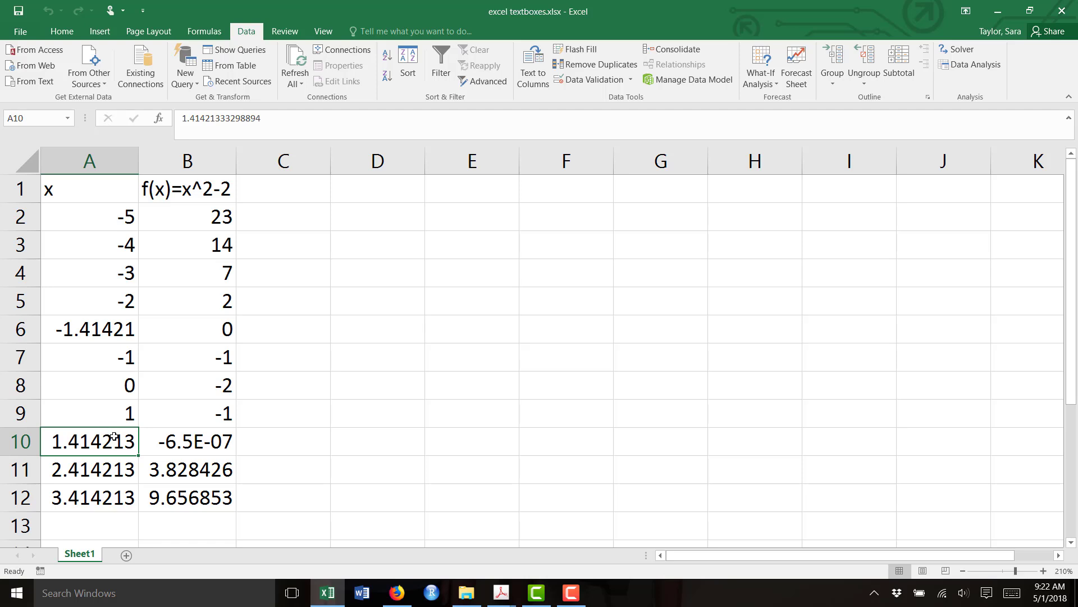
pyautogui.click(194, 443)
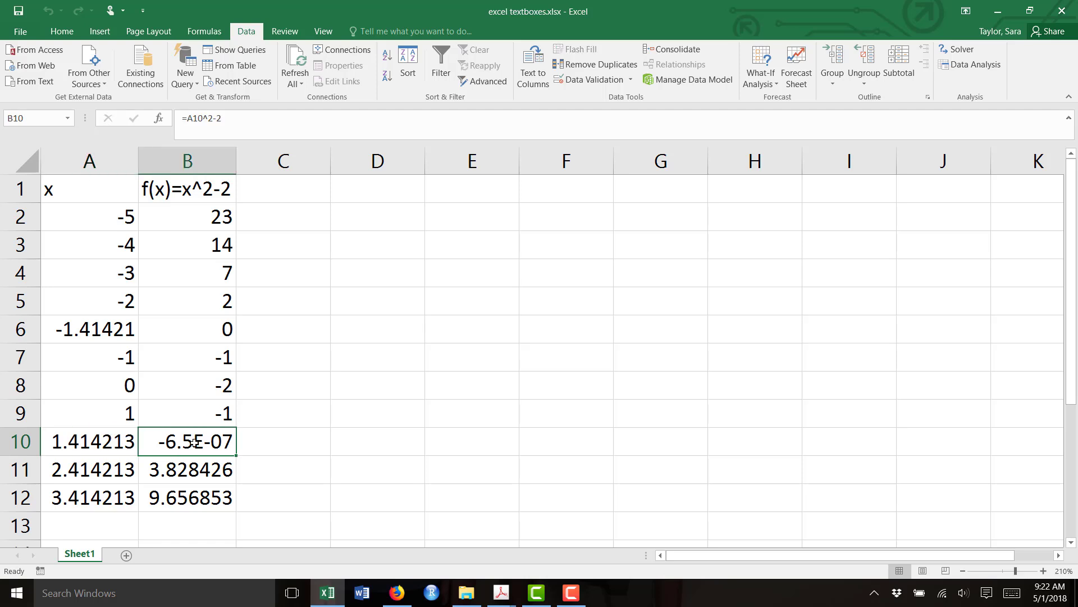
pyautogui.click(250, 443)
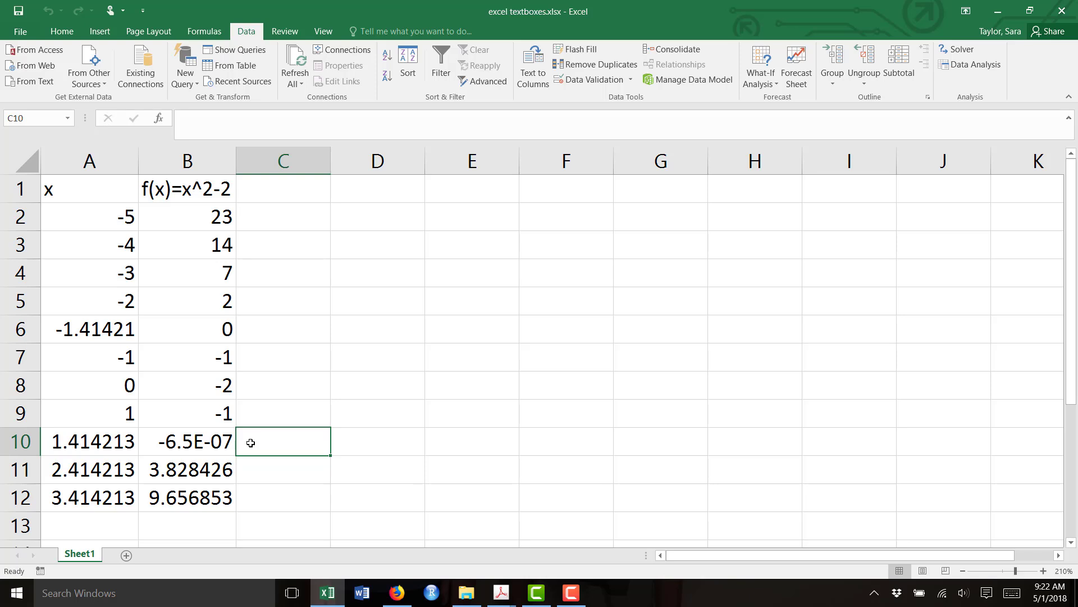
pyautogui.write('-.000')
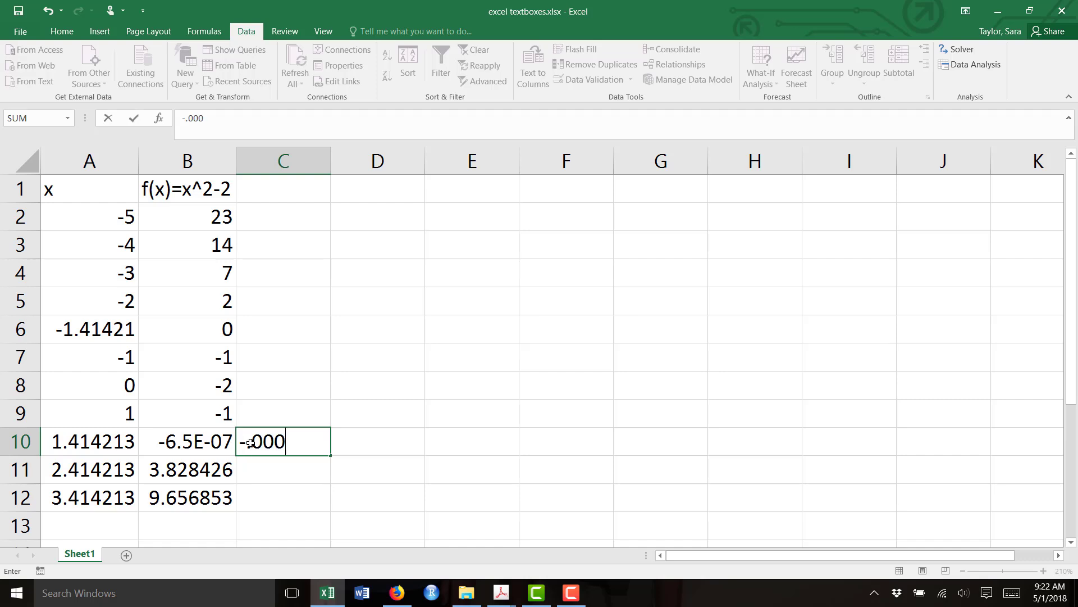
pyautogui.write('00065')
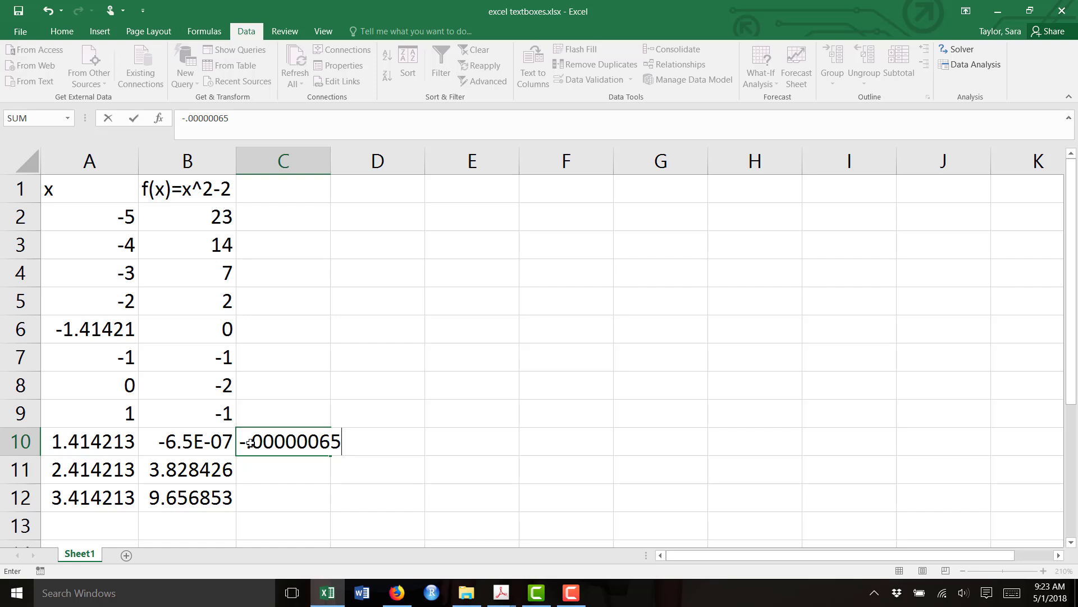
pyautogui.press('BackSpace')
pyautogui.press('BackSpace')
pyautogui.press('BackSpace')
pyautogui.press('BackSpace')
pyautogui.press('BackSpace')
pyautogui.press('BackSpace')
pyautogui.press('BackSpace')
pyautogui.press('BackSpace')
pyautogui.press('BackSpace')
pyautogui.press('BackSpace')
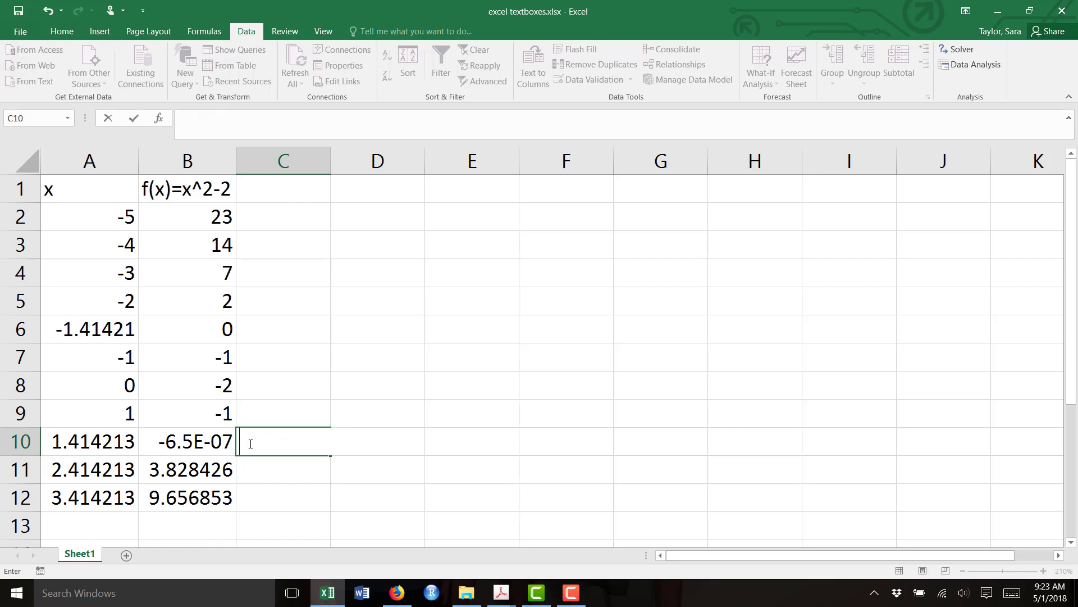
# Step: Overwrite the f(x) cell B10 with 0 and the x cell A11 with 2
pyautogui.click(208, 443)
pyautogui.write('0')
pyautogui.press('Return')
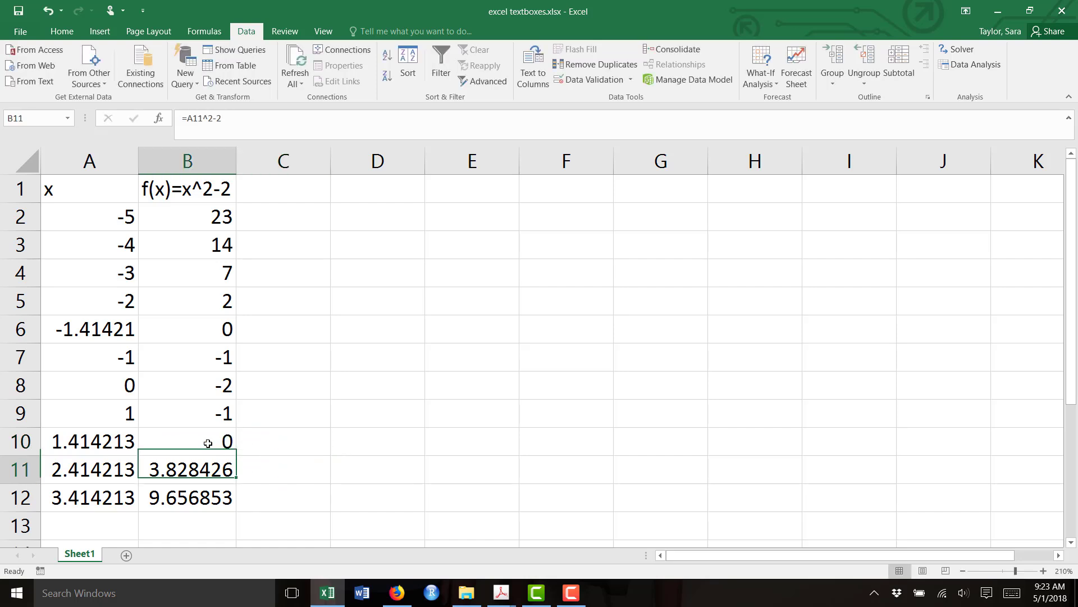
pyautogui.click(88, 466)
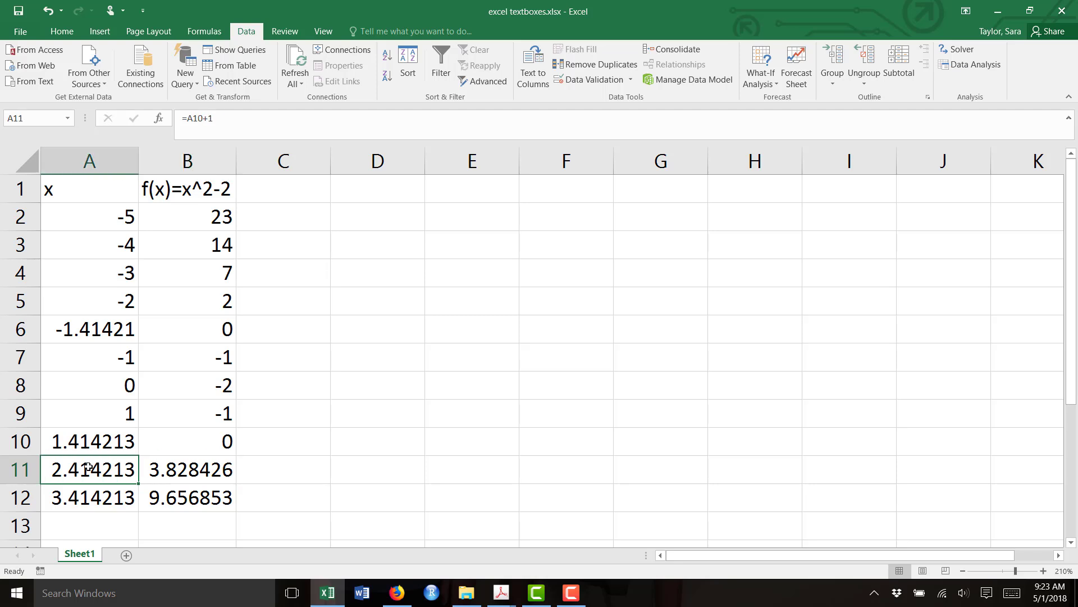
pyautogui.write('2')
pyautogui.press('Return')
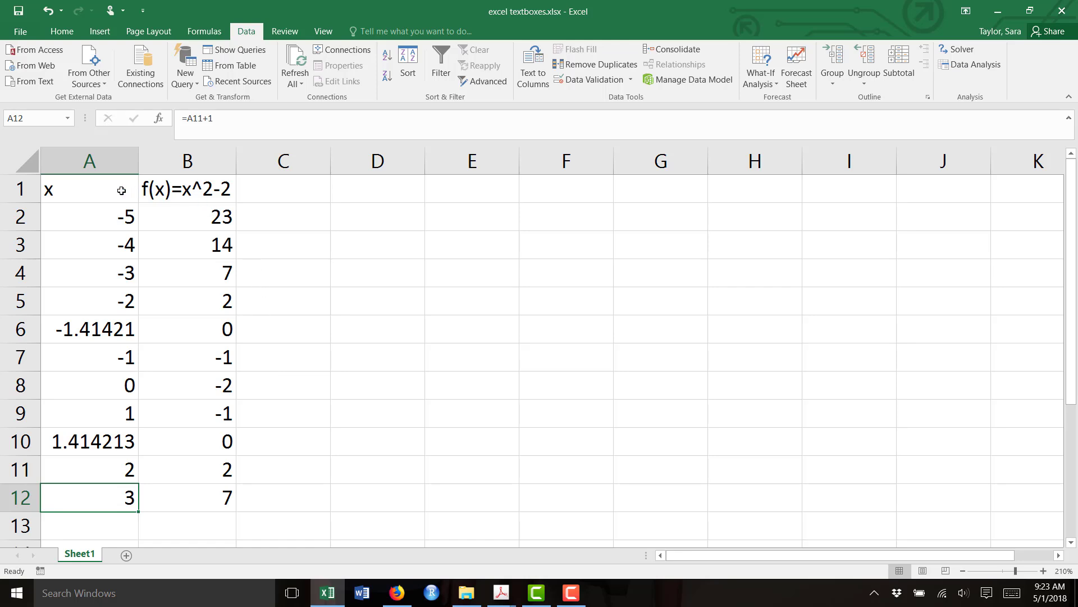
pyautogui.moveTo(132, 195); pyautogui.dragTo(153, 486)
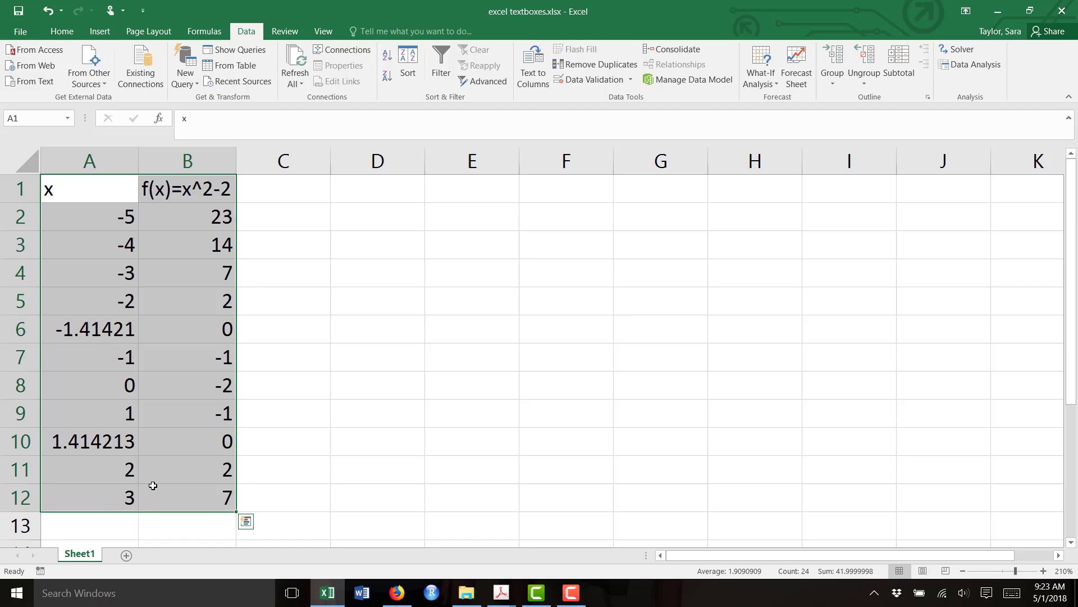
pyautogui.click(171, 183)
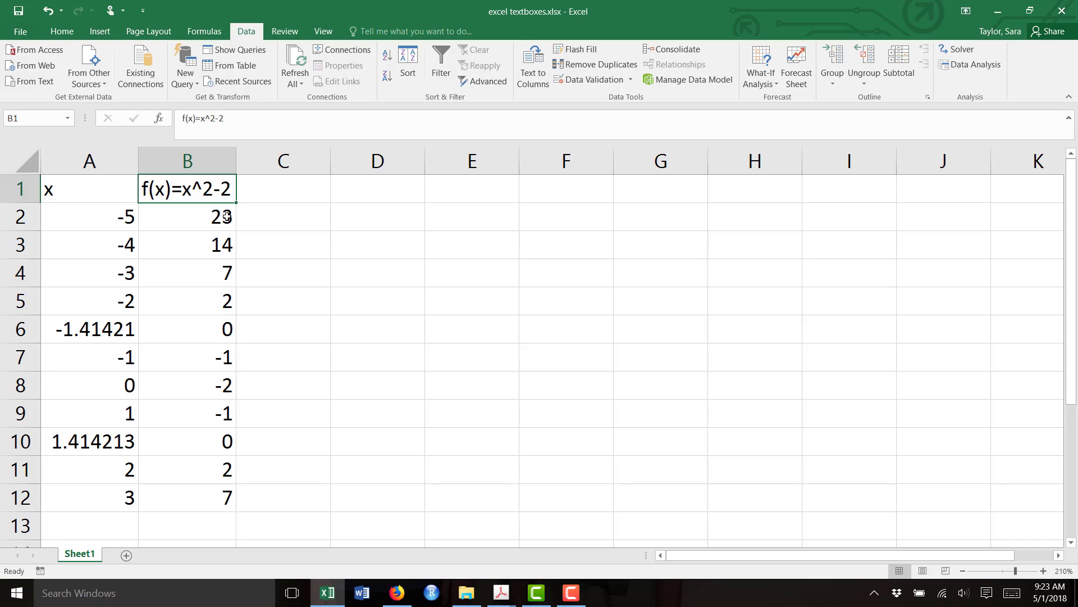
pyautogui.click(265, 210)
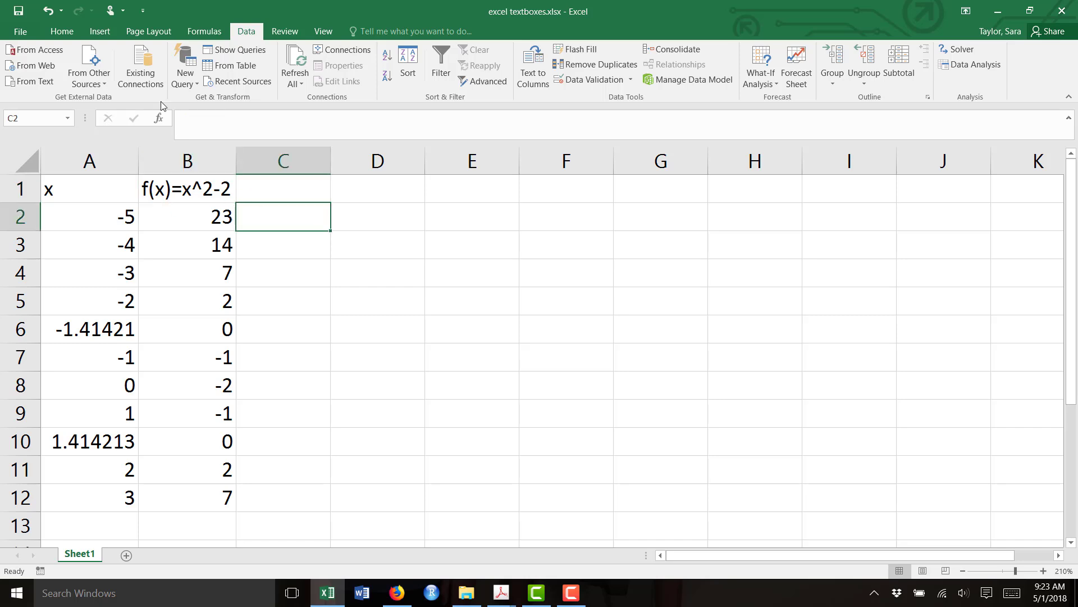
# Step: Insert a text box beside the table reading "f(x) is positive on the interval (-oo, -1.41421)" and shorten its height to fit the single line
pyautogui.click(101, 32)
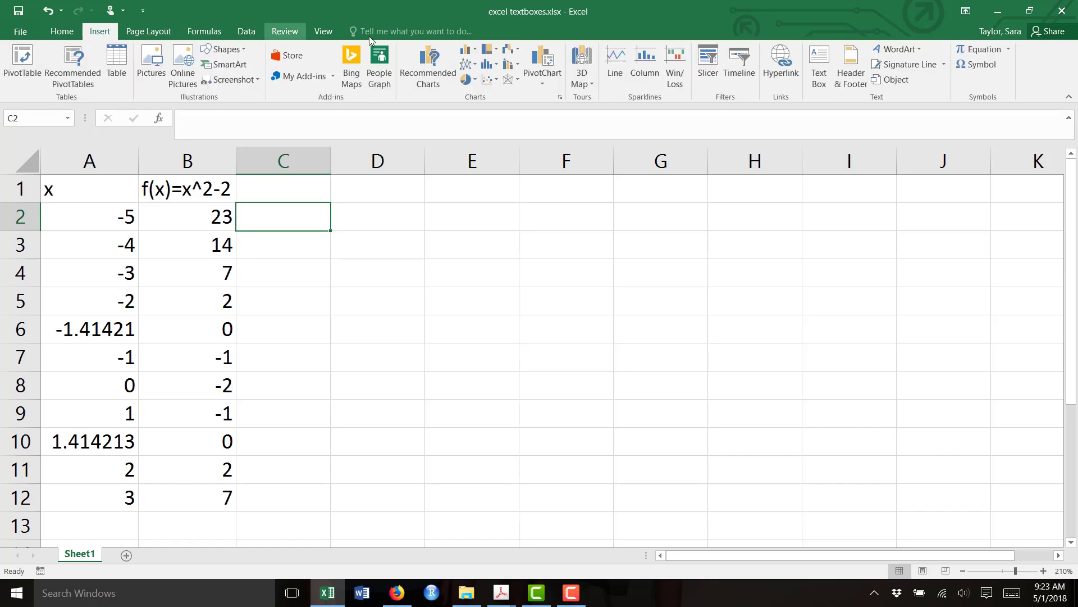
pyautogui.click(819, 64)
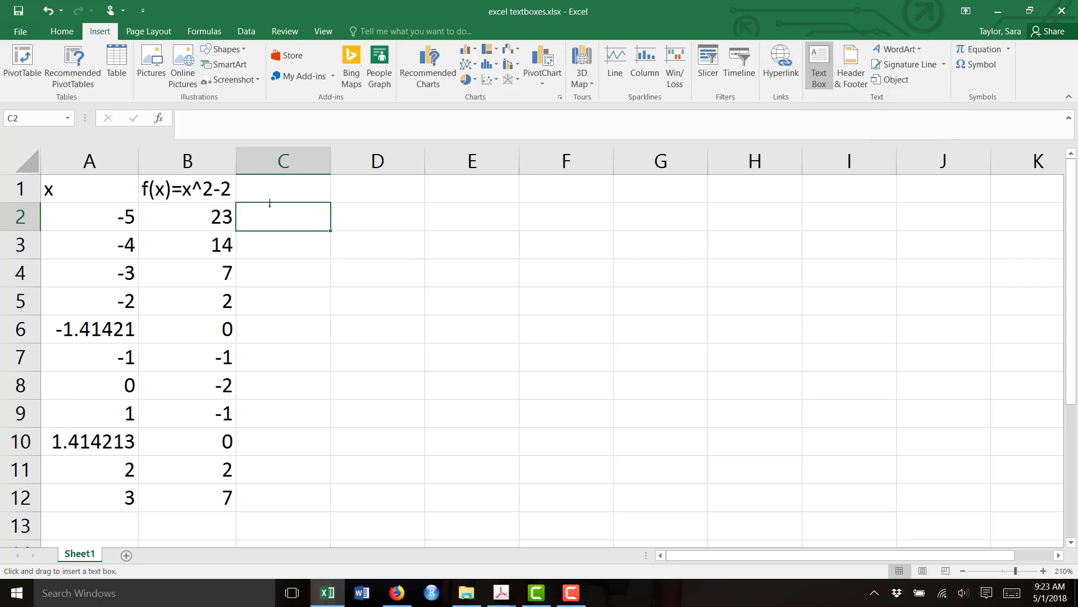
pyautogui.moveTo(270, 206)
pyautogui.mouseDown()
pyautogui.moveTo(664, 245)
pyautogui.moveTo(691, 307)
pyautogui.mouseUp()
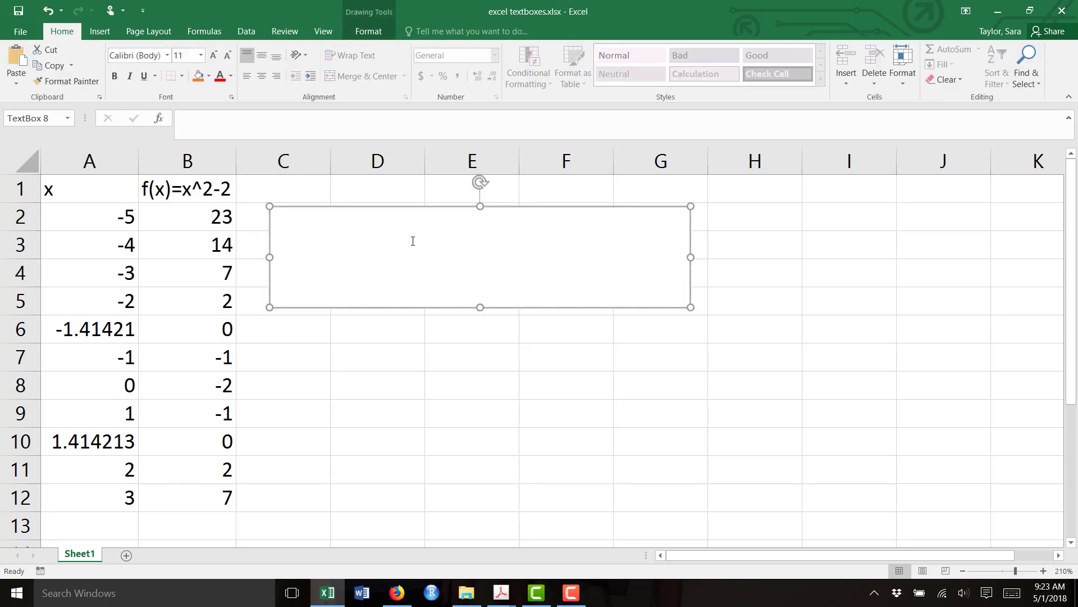
pyautogui.write('f(x) is positi')
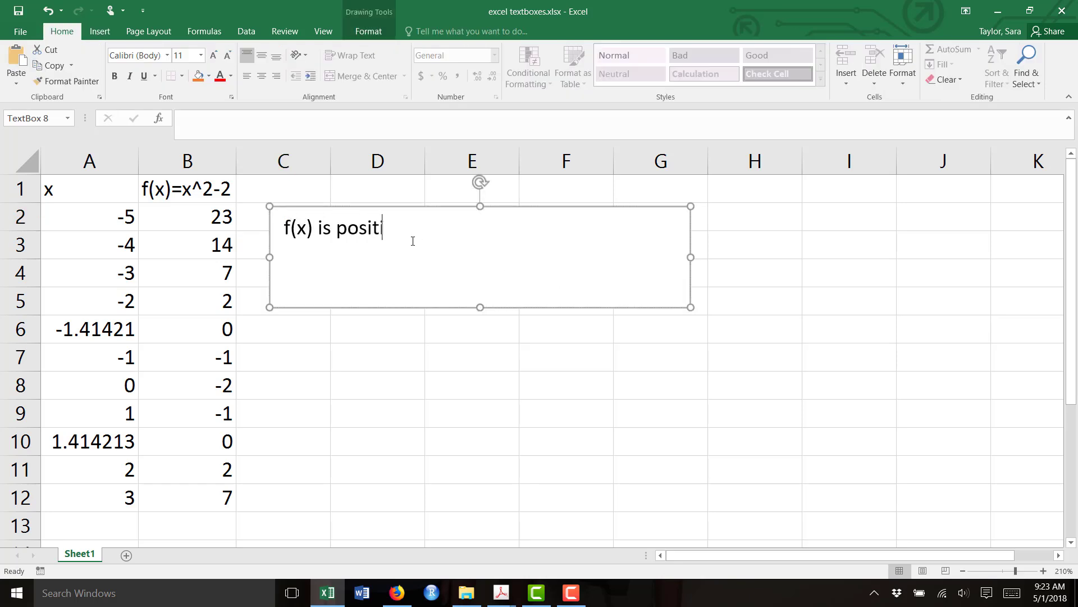
pyautogui.write('ve on the interval (')
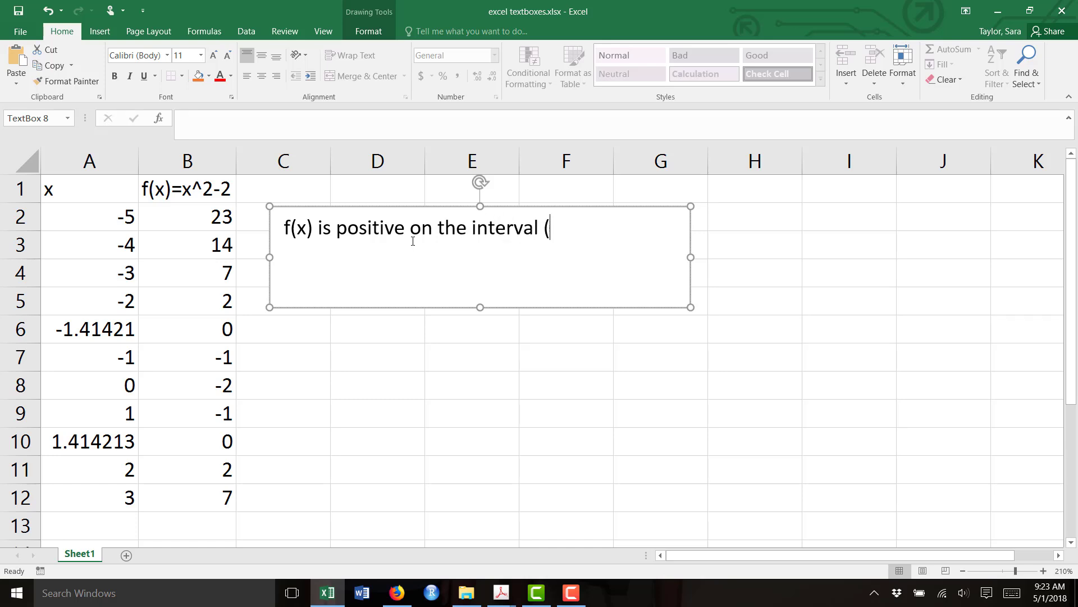
pyautogui.write('-oo, -1.41421)')
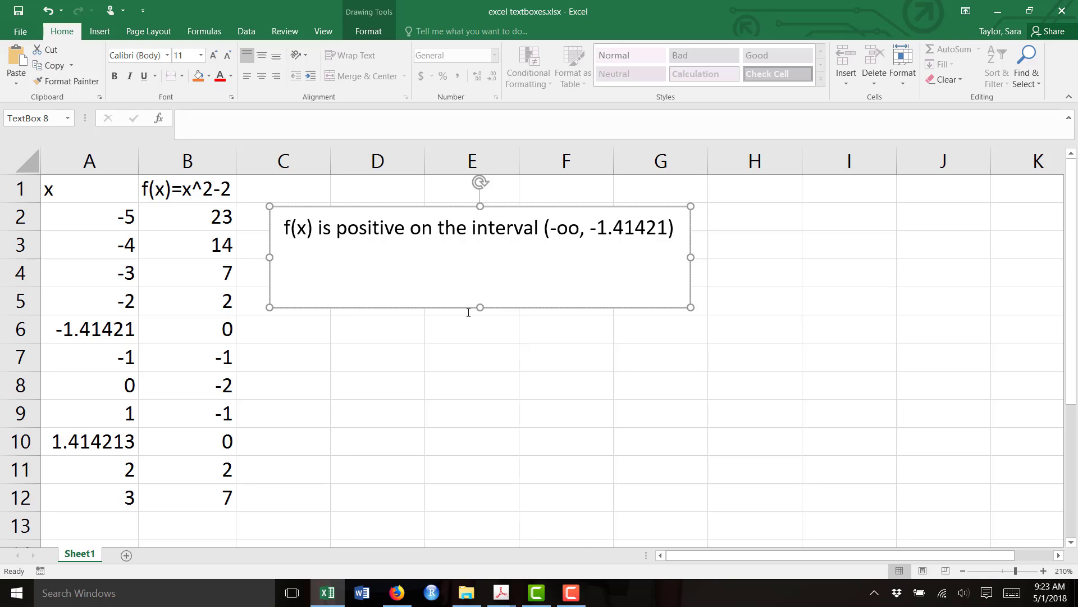
pyautogui.moveTo(479, 307); pyautogui.dragTo(480, 262)
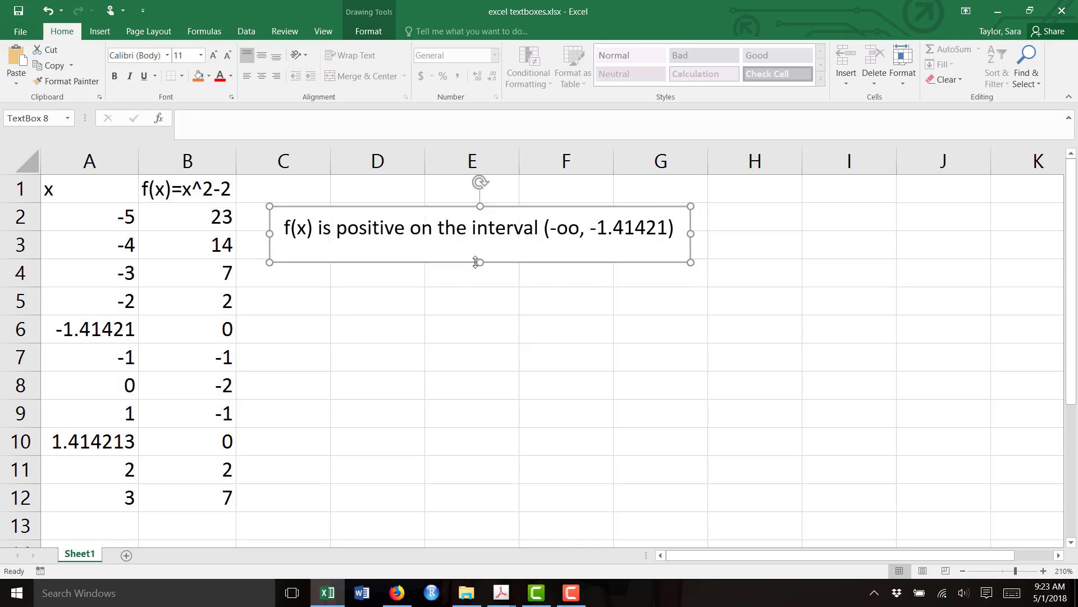
# Step: Insert a text box beside the row of the negative zero reading "f(x) is 0 at x=-1.41421"
pyautogui.click(273, 327)
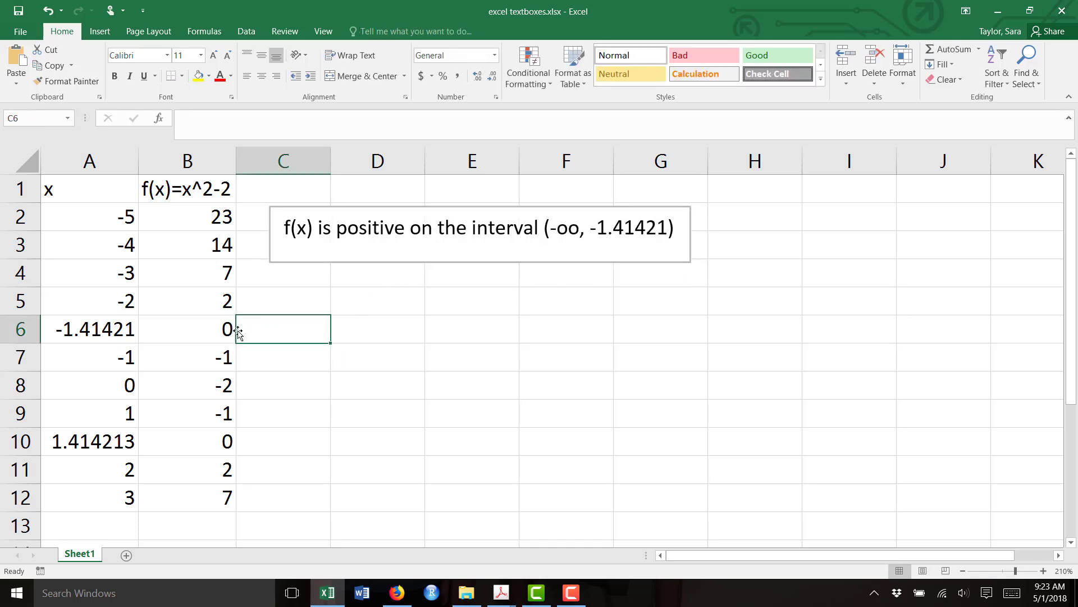
pyautogui.click(202, 331)
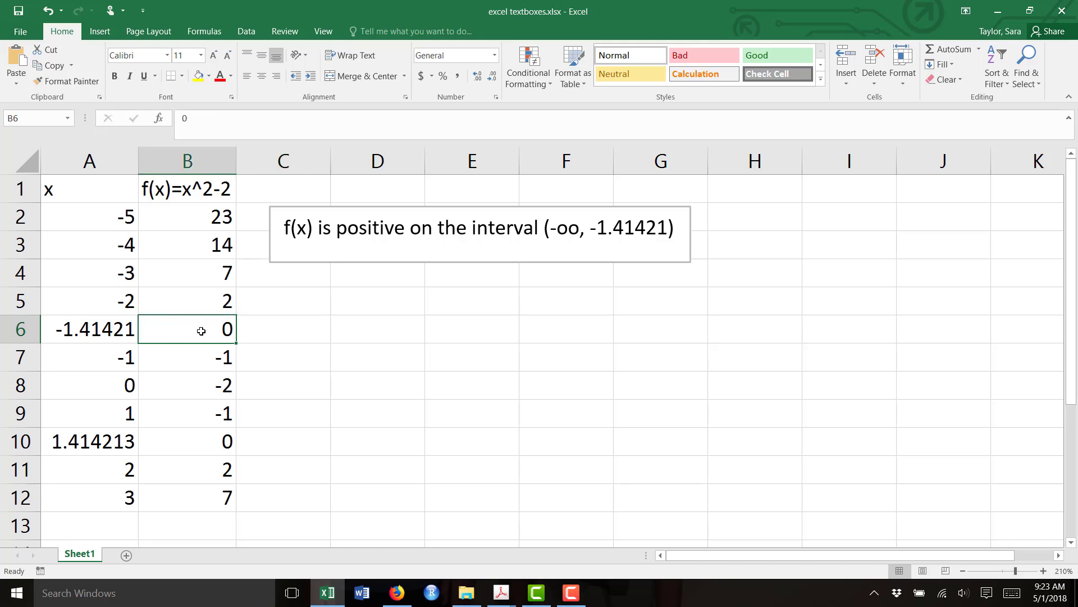
pyautogui.click(117, 328)
pyautogui.click(118, 432)
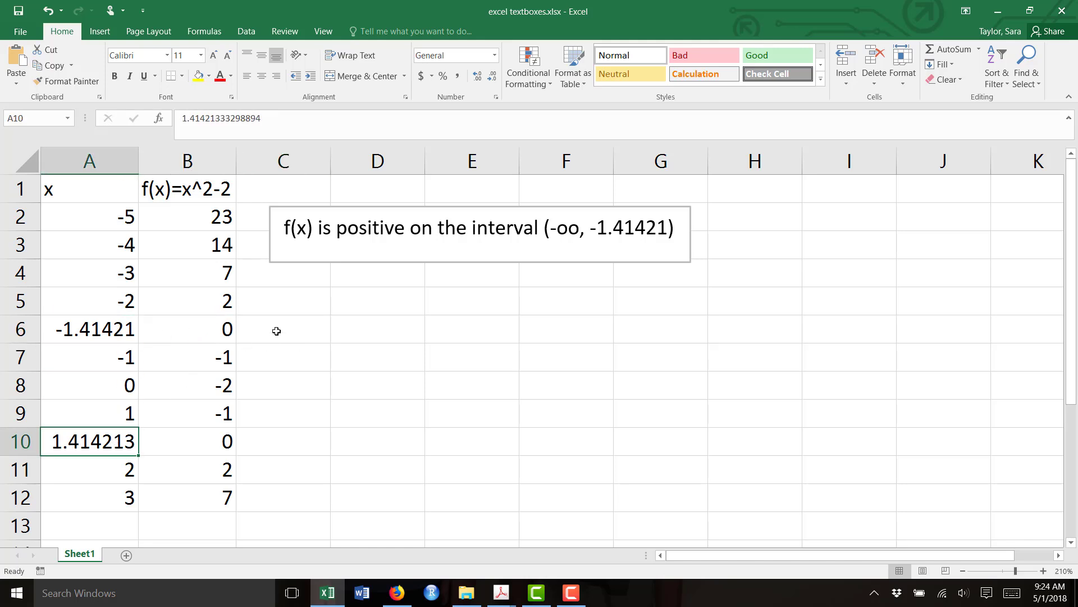
pyautogui.click(273, 301)
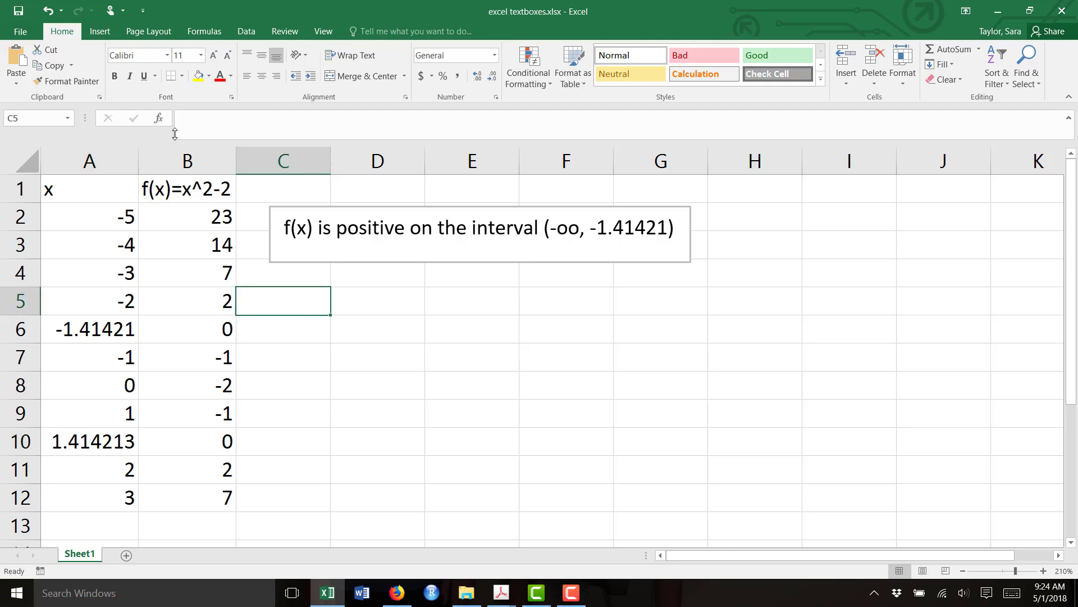
pyautogui.click(100, 31)
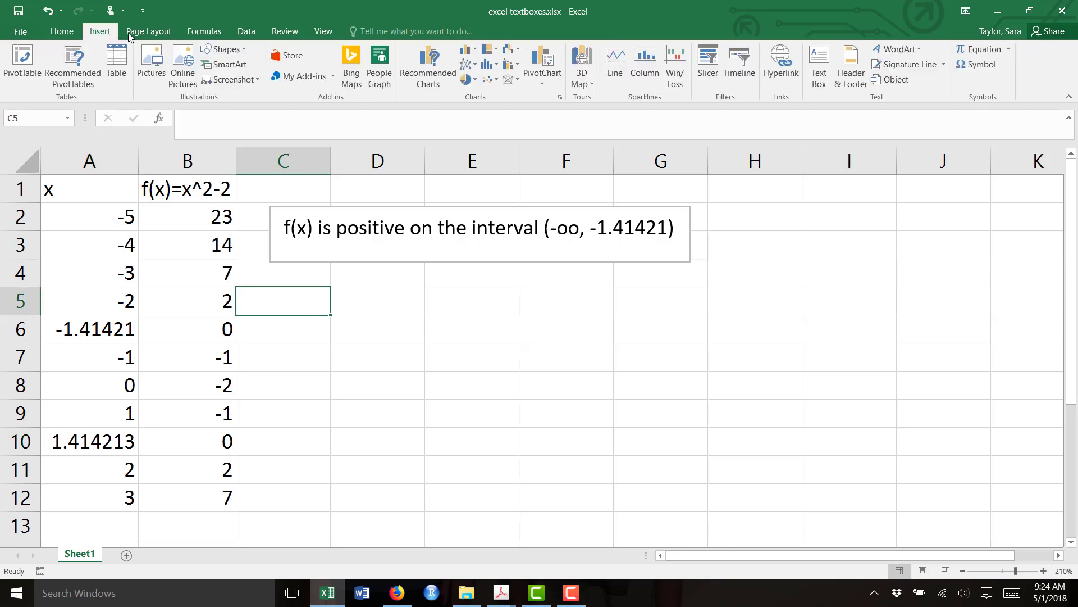
pyautogui.click(820, 53)
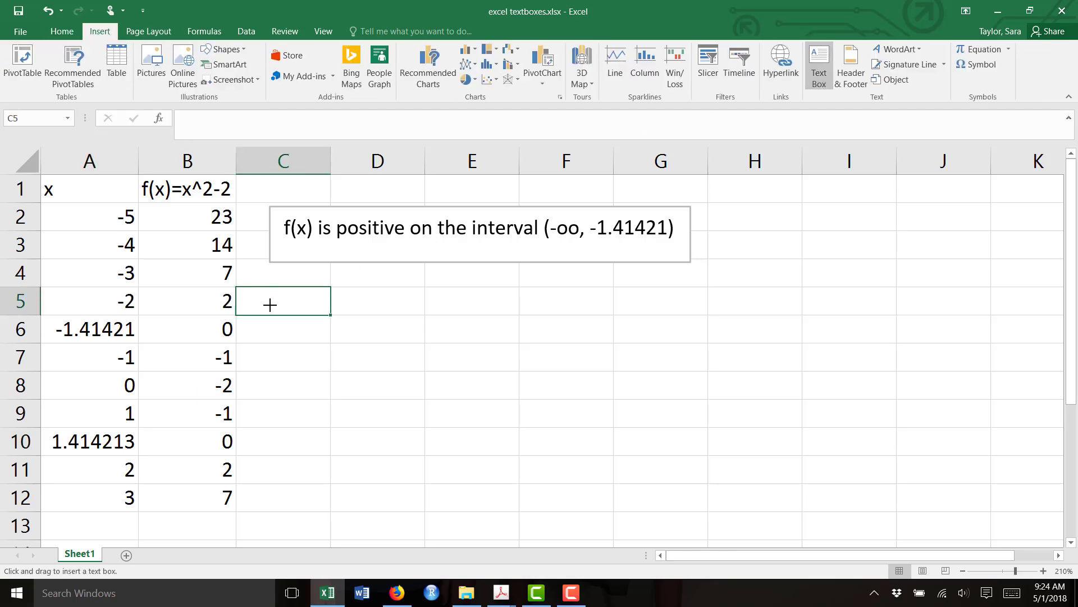
pyautogui.moveTo(269, 304)
pyautogui.mouseDown()
pyautogui.moveTo(496, 313)
pyautogui.moveTo(669, 347)
pyautogui.mouseUp()
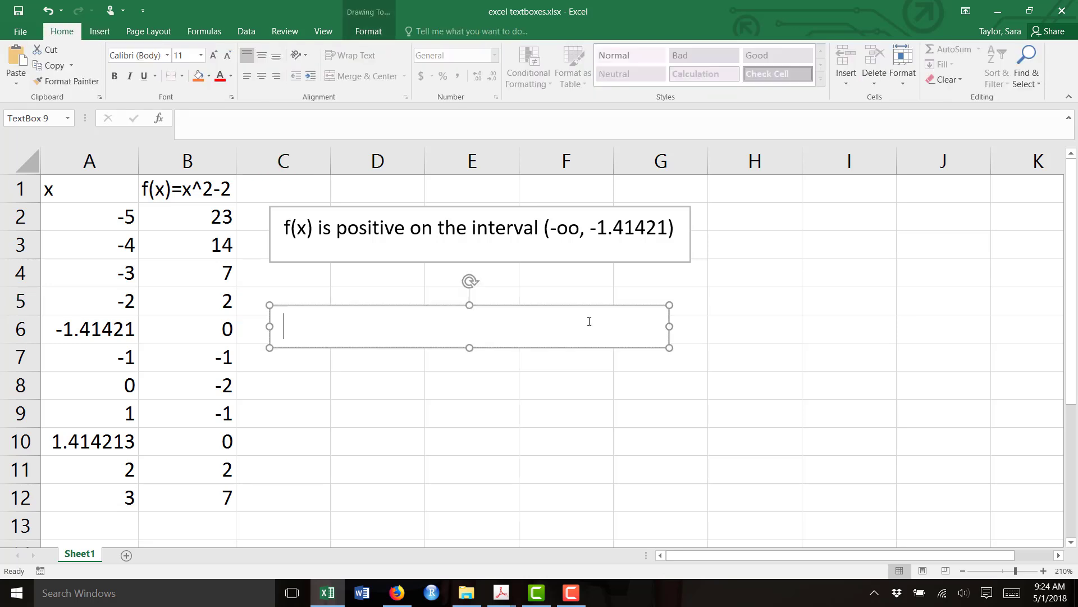
pyautogui.write('f(x) is 0 at ')
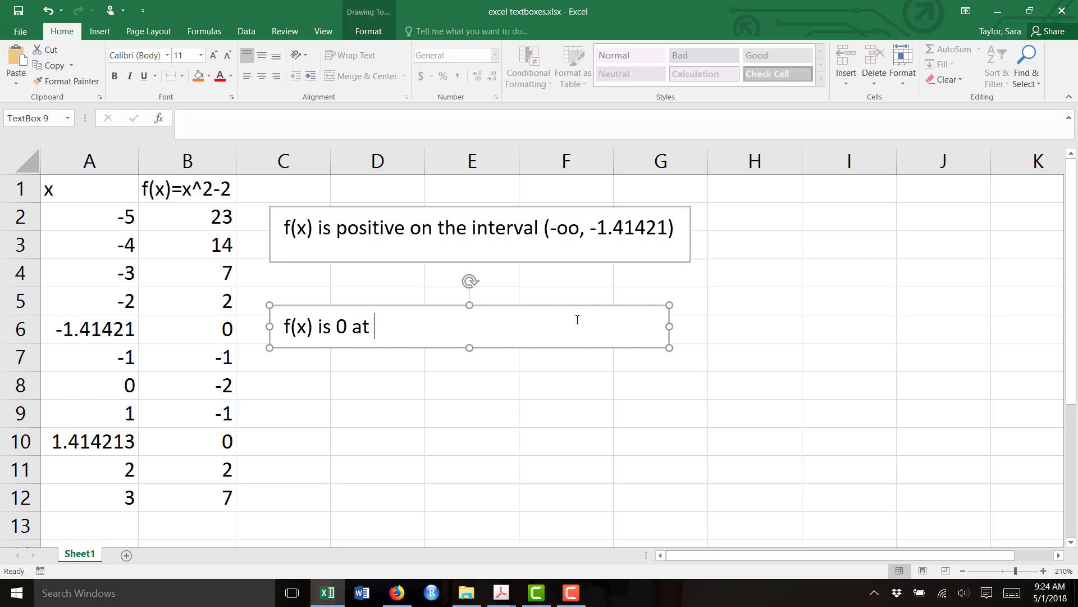
pyautogui.write('x=-1')
pyautogui.press('BackSpace')
pyautogui.write('-1.41421')
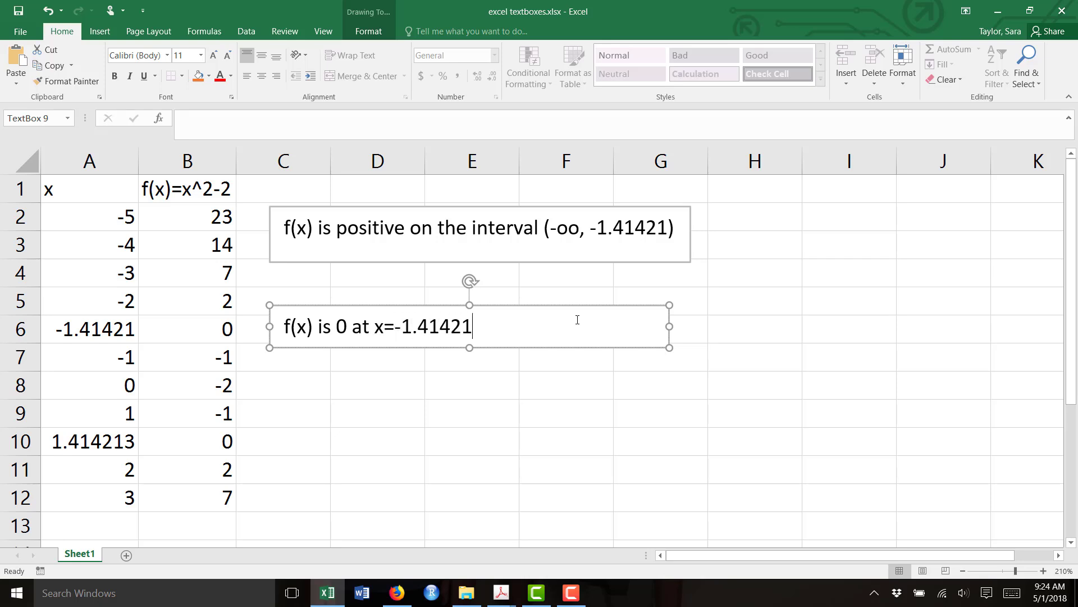
# Step: Insert a text box below it reading "f(x) is negative on the interval (-1.41421, 1.41421)" and widen it to fit one line
pyautogui.click(400, 366)
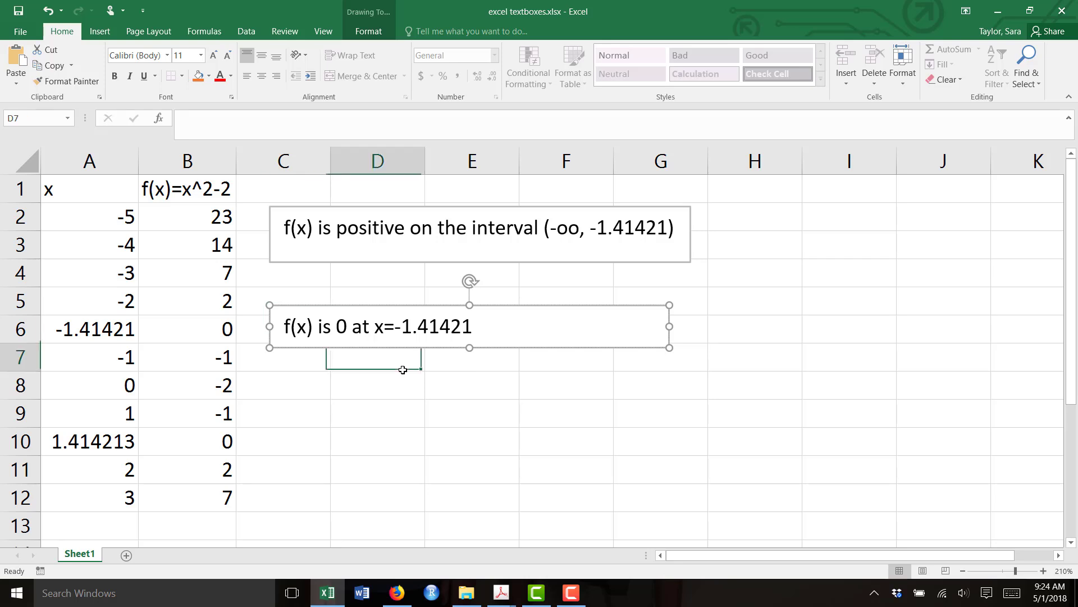
pyautogui.click(96, 28)
pyautogui.click(819, 64)
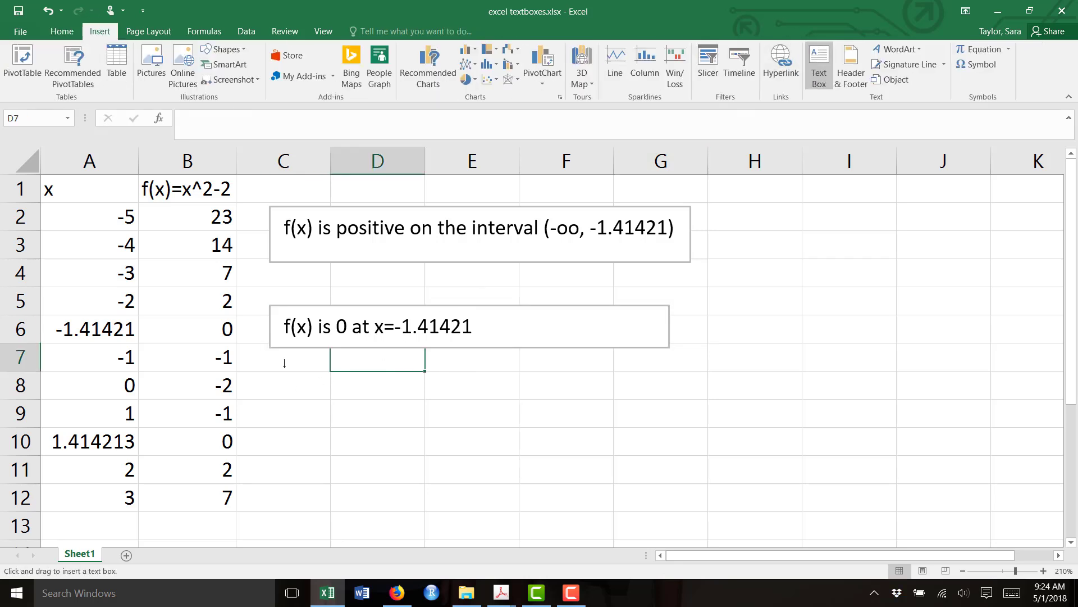
pyautogui.moveTo(276, 358); pyautogui.dragTo(713, 414)
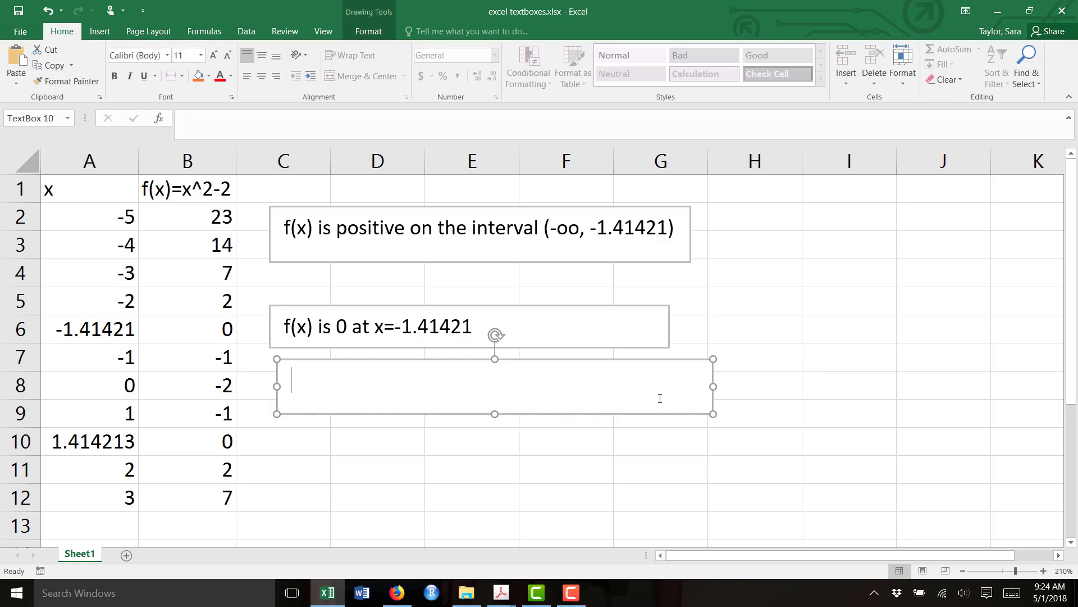
pyautogui.write('f(x) is nt')
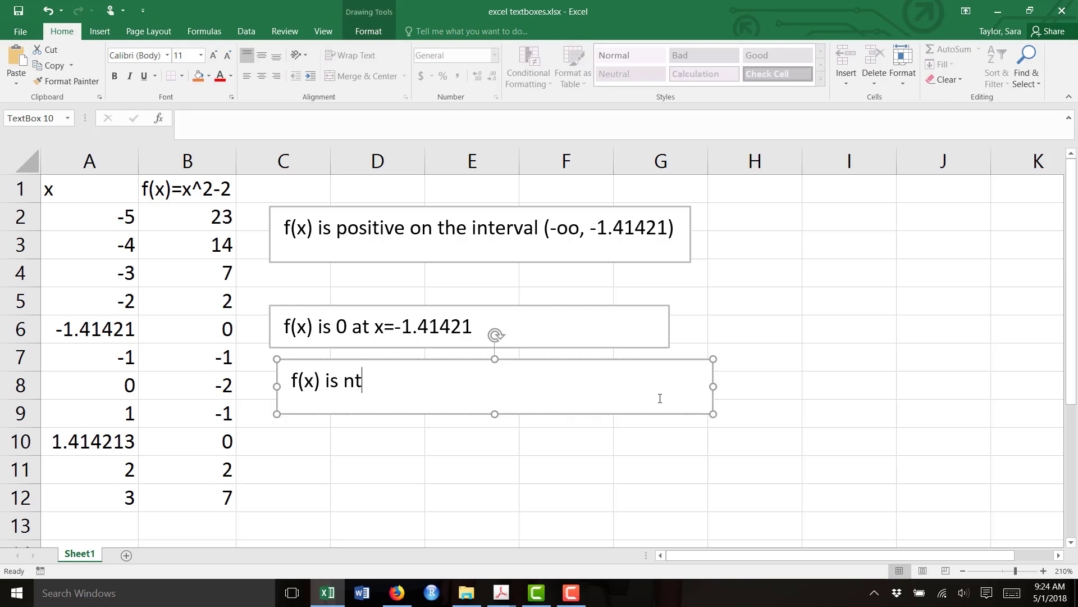
pyautogui.press('BackSpace')
pyautogui.write('egative on the interval')
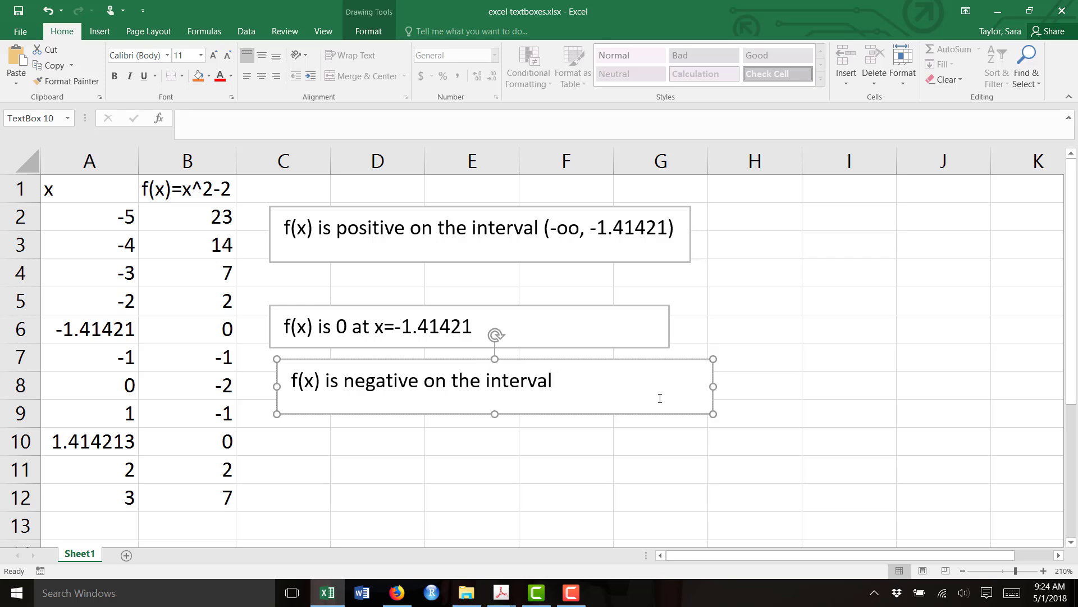
pyautogui.write(' (-1.41421')
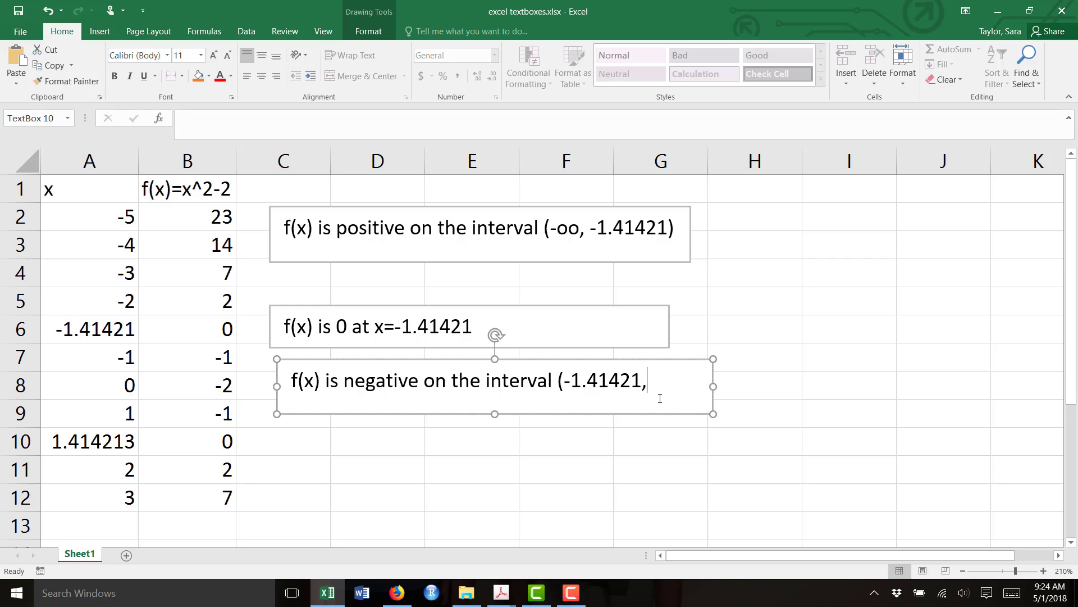
pyautogui.write(', 1,')
pyautogui.write('41421)')
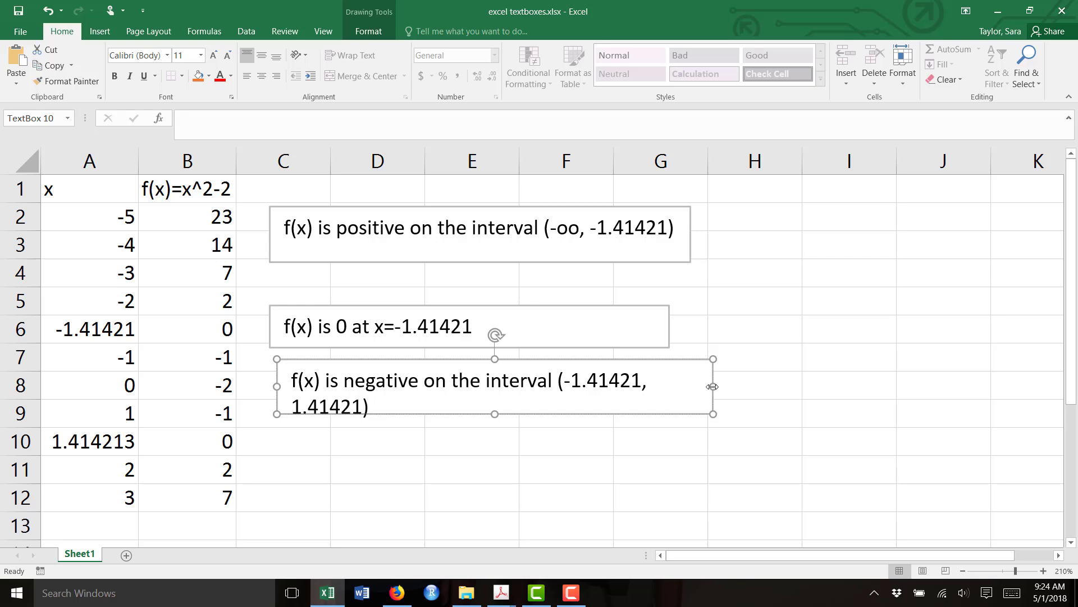
pyautogui.moveTo(712, 387); pyautogui.dragTo(774, 387)
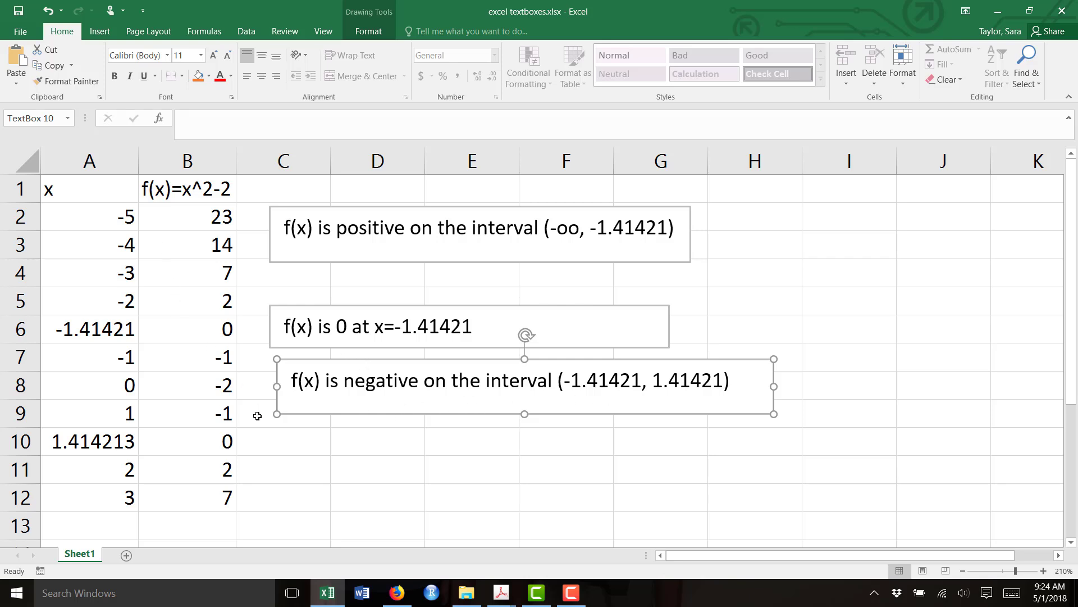
# Step: Insert a text box beside the row of the positive zero reading "f(x) is 0 at x=1.41421"
pyautogui.click(262, 432)
pyautogui.click(101, 31)
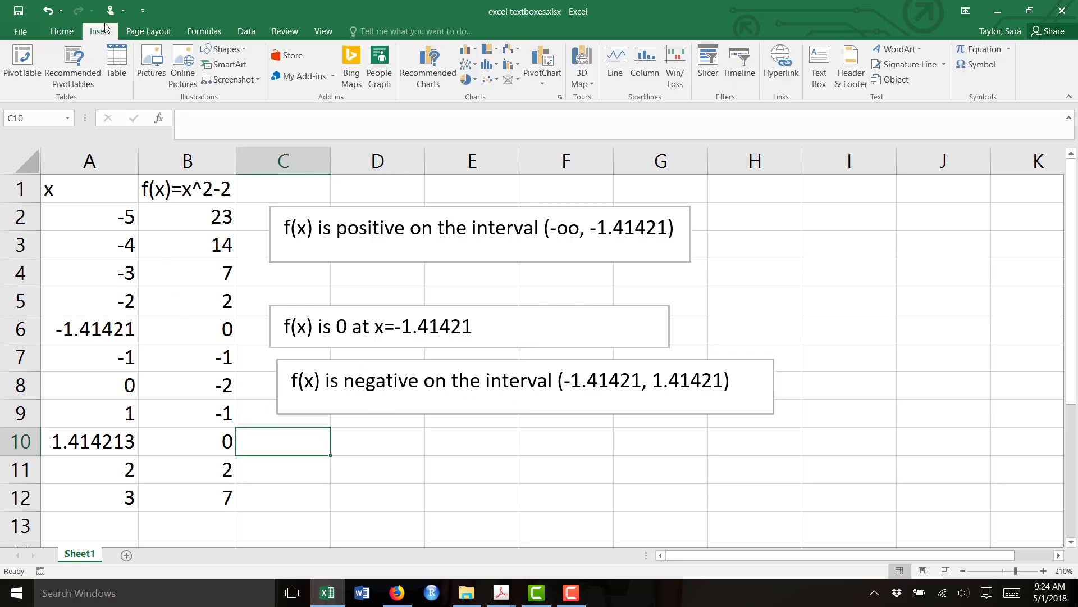
pyautogui.click(819, 67)
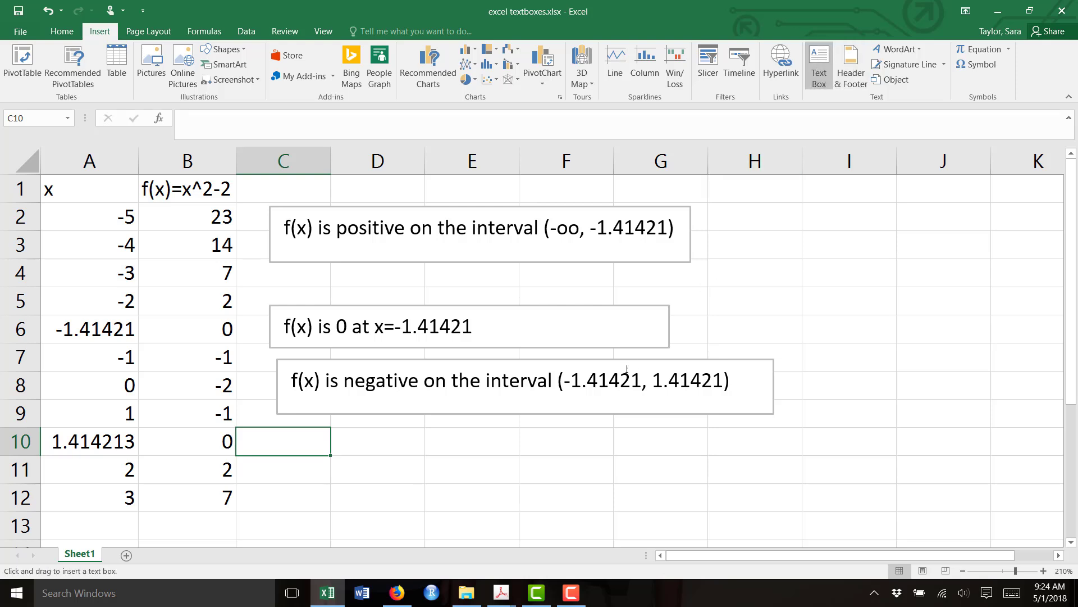
pyautogui.moveTo(292, 437)
pyautogui.mouseDown()
pyautogui.moveTo(474, 438)
pyautogui.moveTo(631, 457)
pyautogui.moveTo(638, 476)
pyautogui.mouseUp()
pyautogui.write('(x')
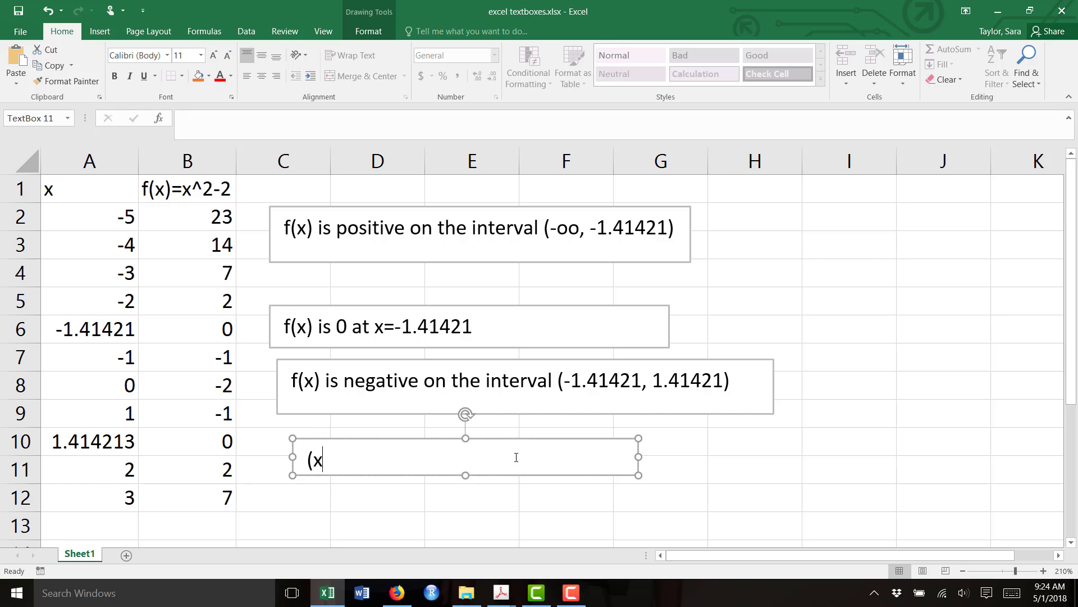
pyautogui.press('BackSpace')
pyautogui.press('BackSpace')
pyautogui.write('f(x)=')
pyautogui.press('BackSpace')
pyautogui.write('is 0 at x=')
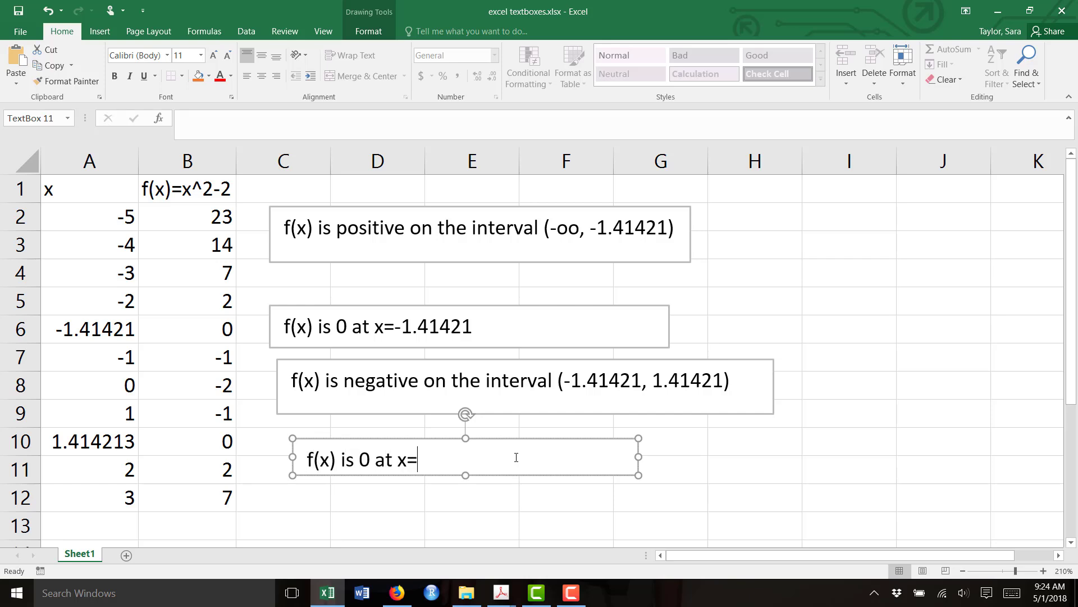
pyautogui.write('1.41421')
# Step: Move the "f(x) is 0 at x=1.41421" text box closer to the table, level with row 10
pyautogui.click(313, 493)
pyautogui.click(323, 441)
pyautogui.moveTo(323, 441); pyautogui.dragTo(296, 426)
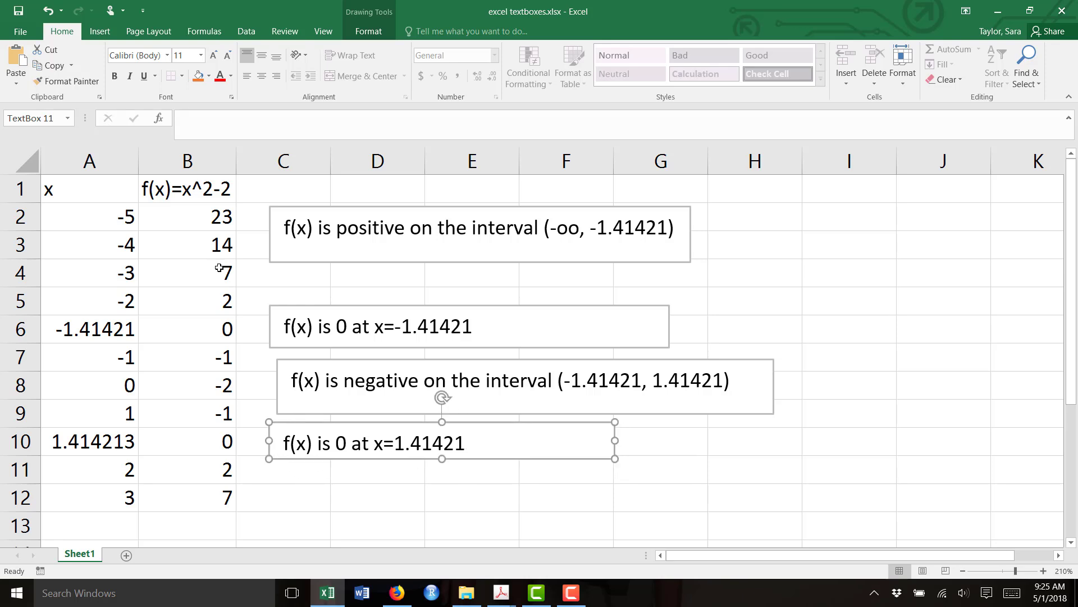
# Step: Insert a text box beside the last table rows reading "f(x) is positive on the interval (1.41421, oo)"
pyautogui.click(99, 30)
pyautogui.click(819, 64)
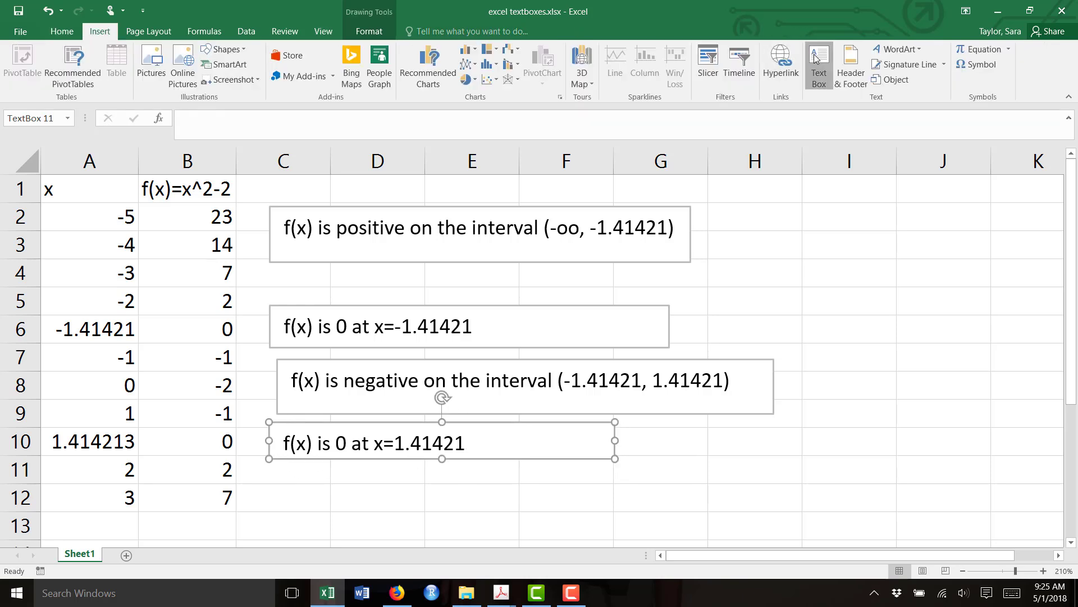
pyautogui.moveTo(276, 469); pyautogui.dragTo(713, 524)
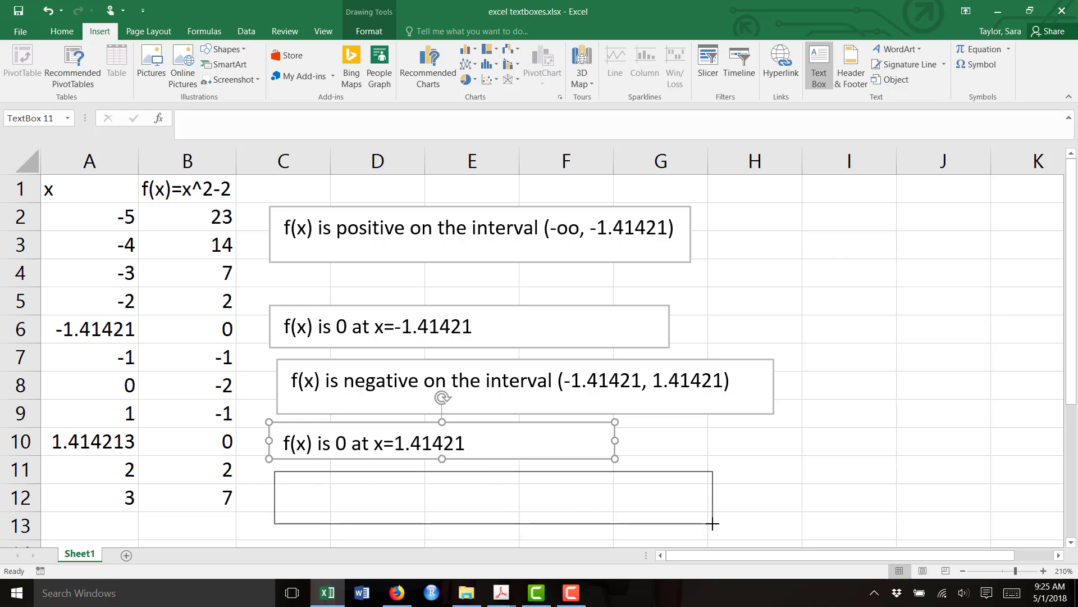
pyautogui.write('f(x) is poi')
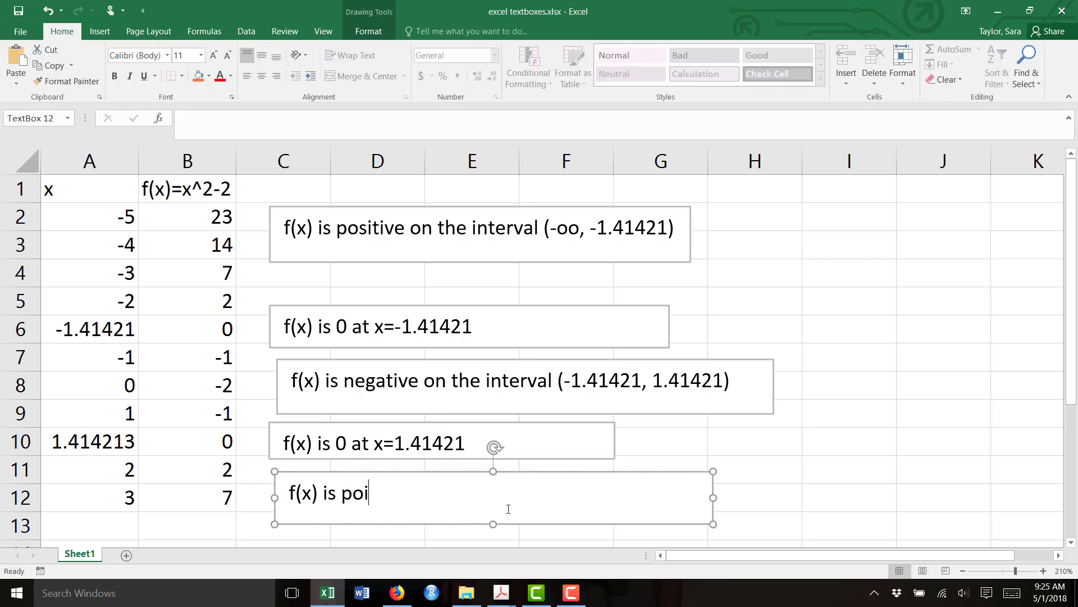
pyautogui.press('BackSpace')
pyautogui.write('sitive')
pyautogui.write(' on the interval (')
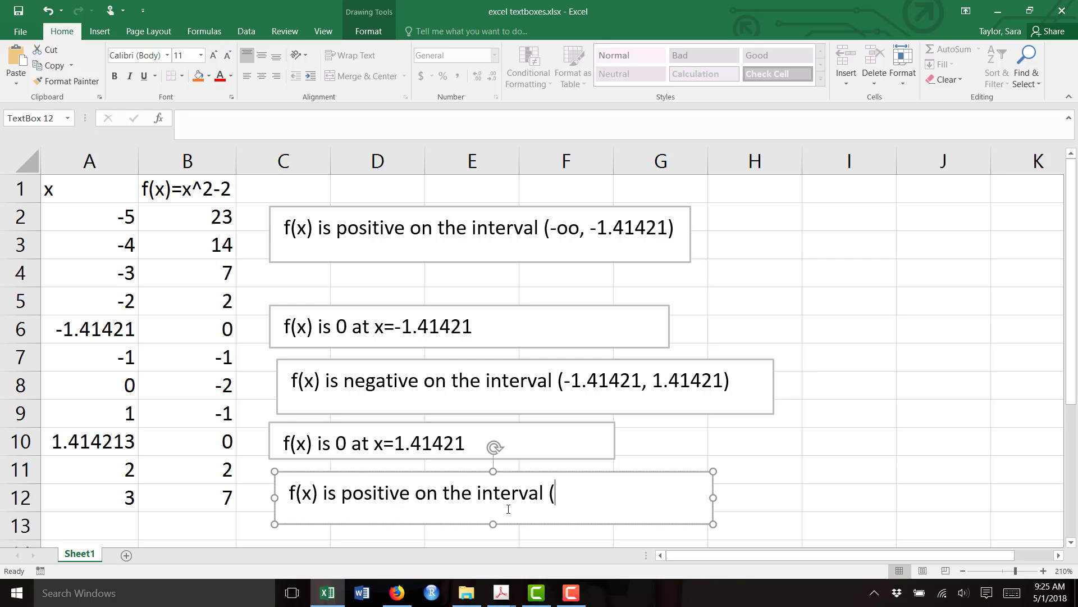
pyautogui.write('1.31')
pyautogui.press('BackSpace')
pyautogui.press('BackSpace')
pyautogui.write('41421, ')
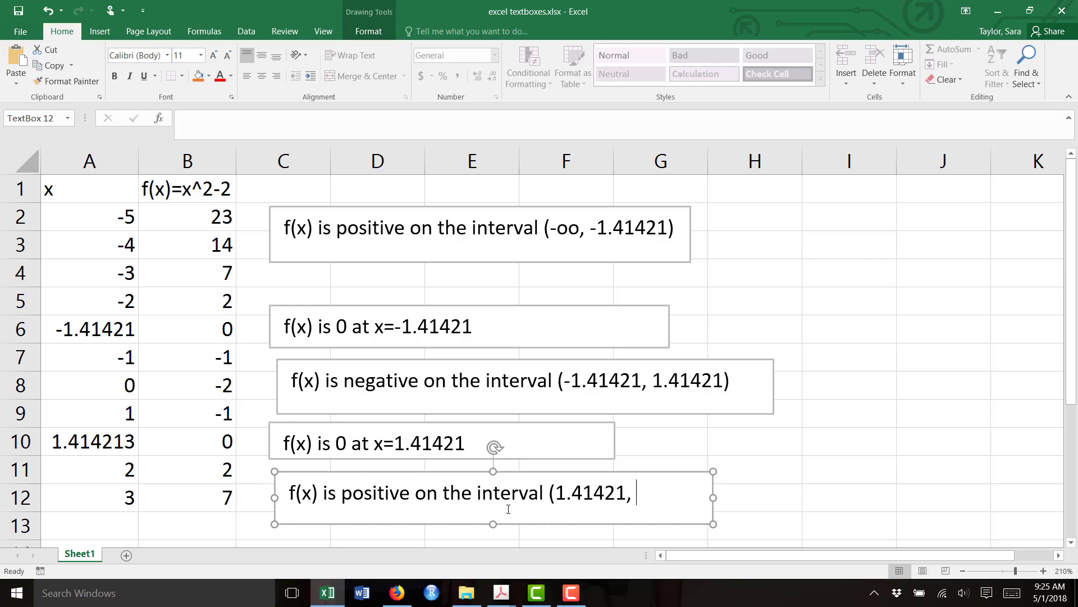
pyautogui.write('oo)')
# Step: Move the (-oo, -1.41421), x=-1.41421 and negative-interval text boxes closer to the table, roughly aligning their edges along column C
pyautogui.click(319, 262)
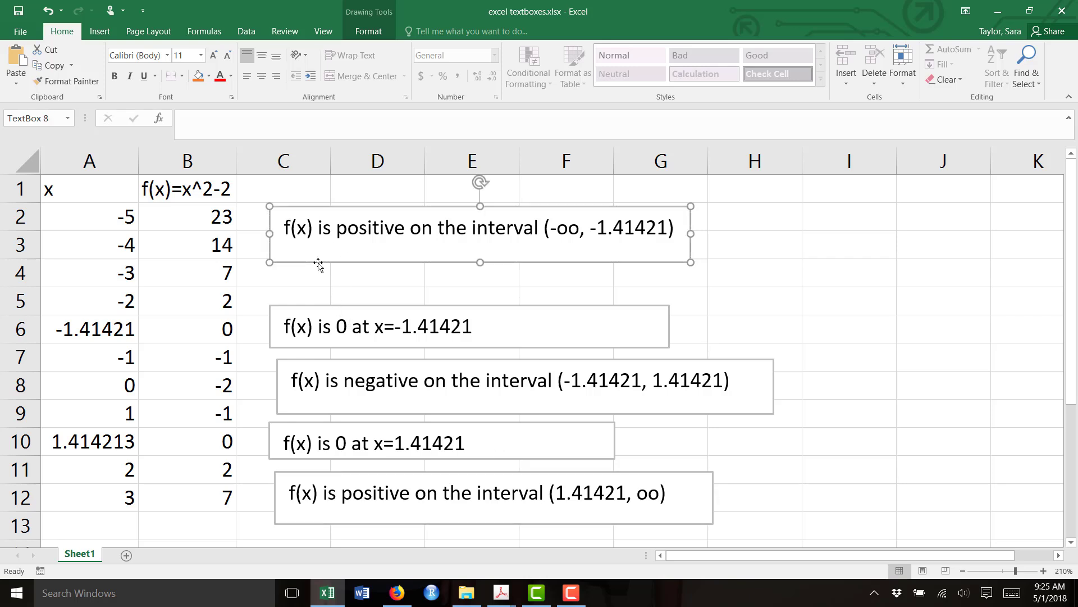
pyautogui.moveTo(318, 263); pyautogui.dragTo(302, 273)
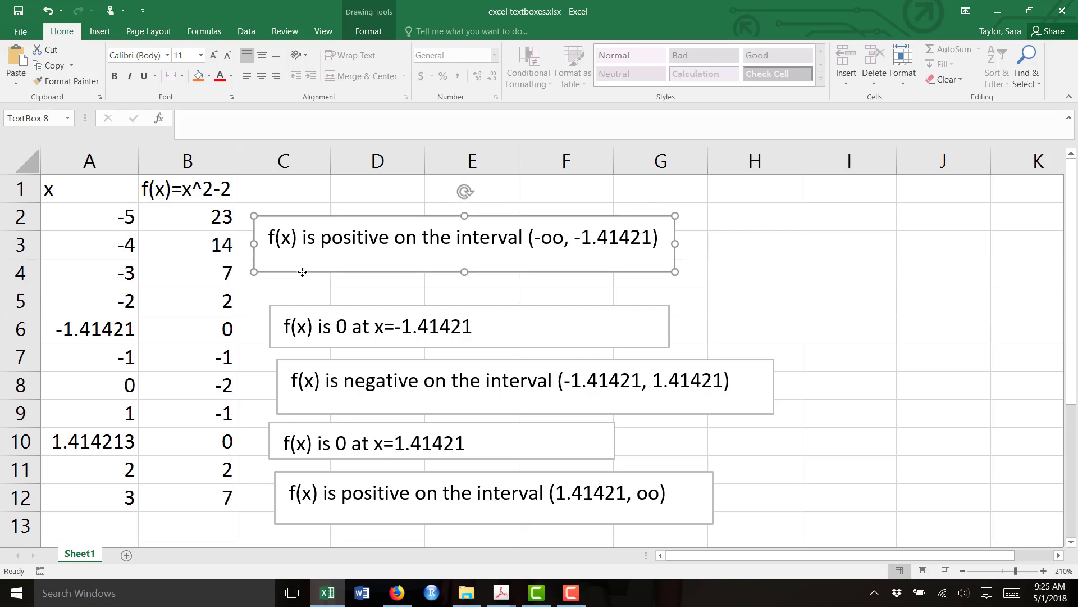
pyautogui.click(293, 308)
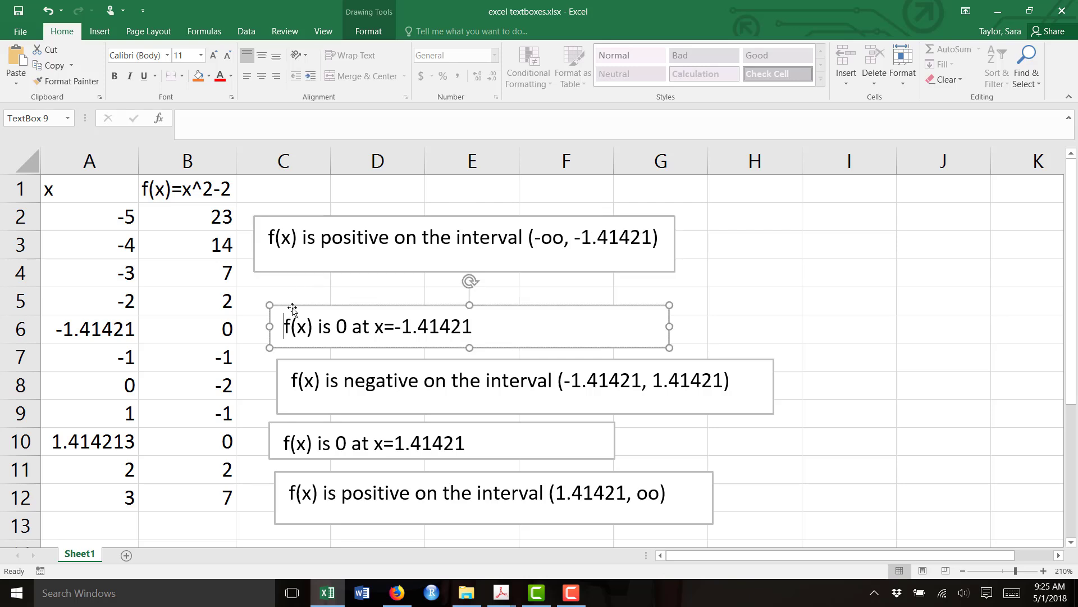
pyautogui.moveTo(287, 306); pyautogui.dragTo(274, 303)
pyautogui.click(303, 362)
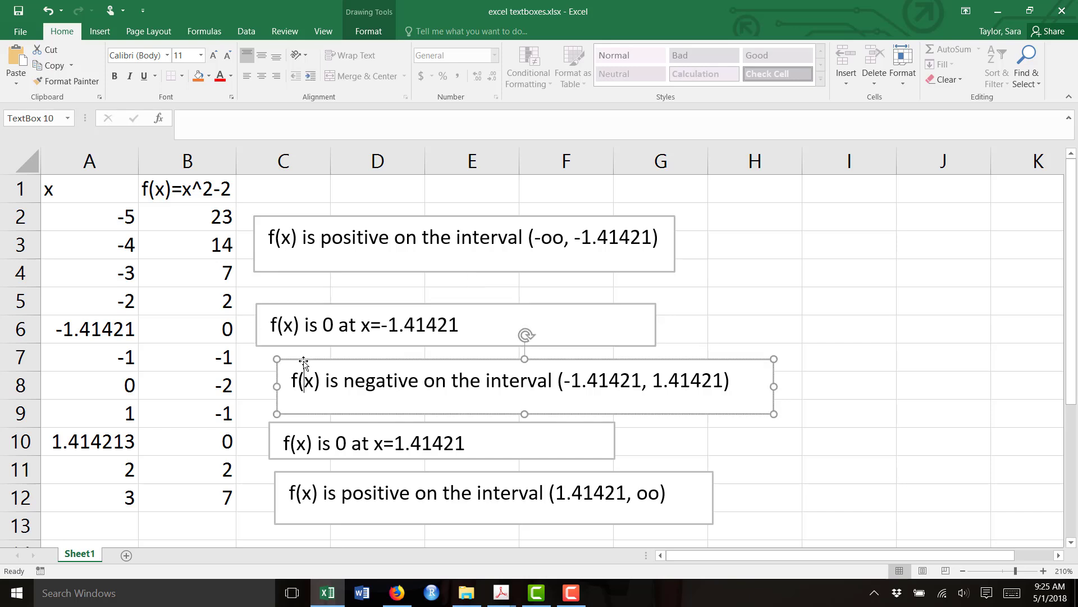
pyautogui.doubleClick(301, 361)
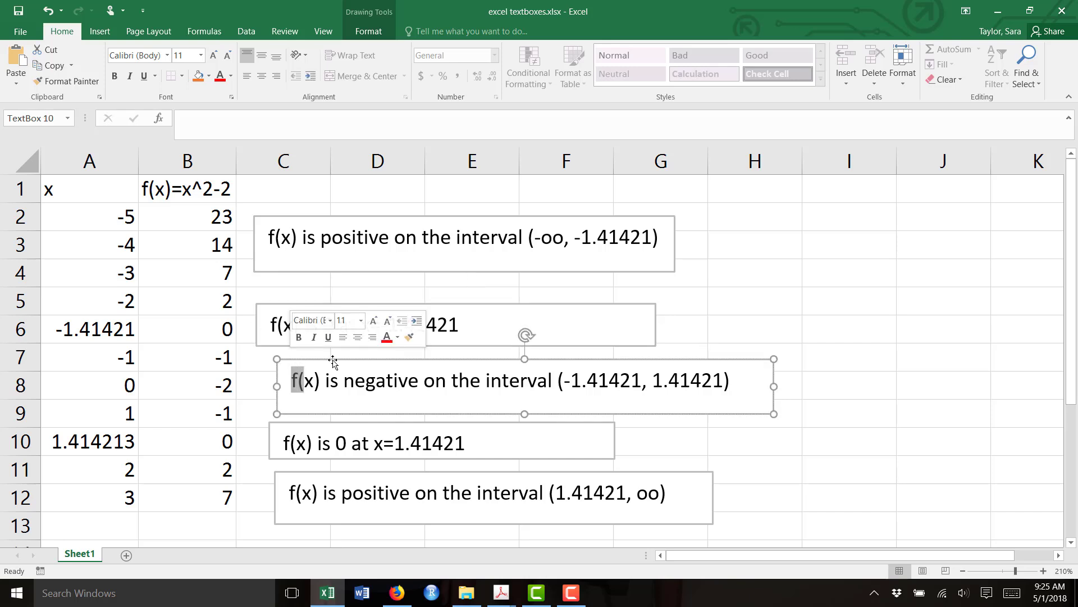
pyautogui.moveTo(333, 362); pyautogui.dragTo(314, 359)
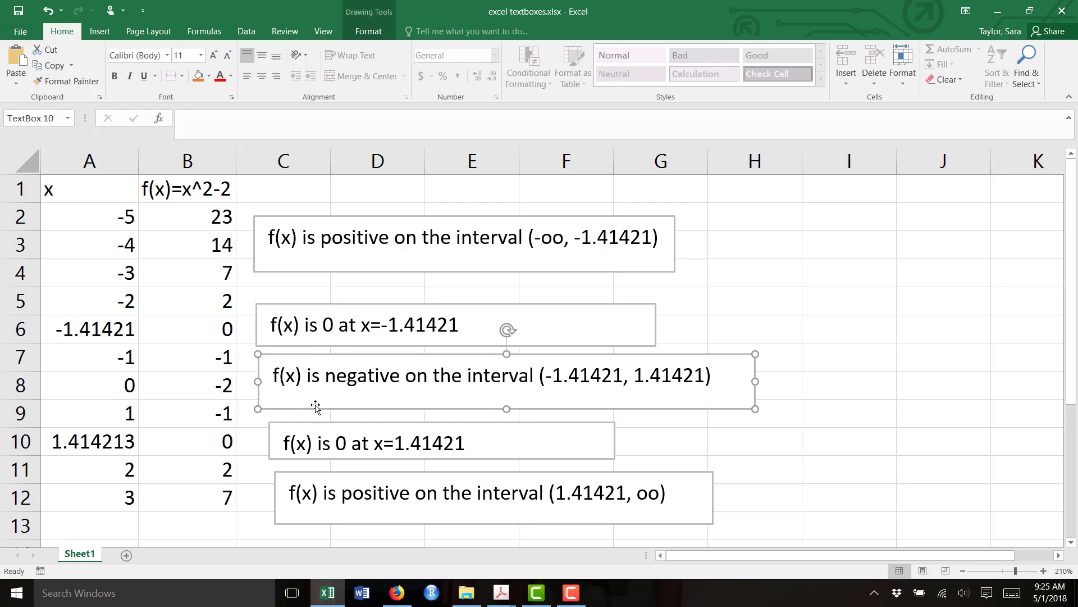
# Step: Format the negative-interval text box's text as red, size 8, in the Arial Black font
pyautogui.click(220, 77)
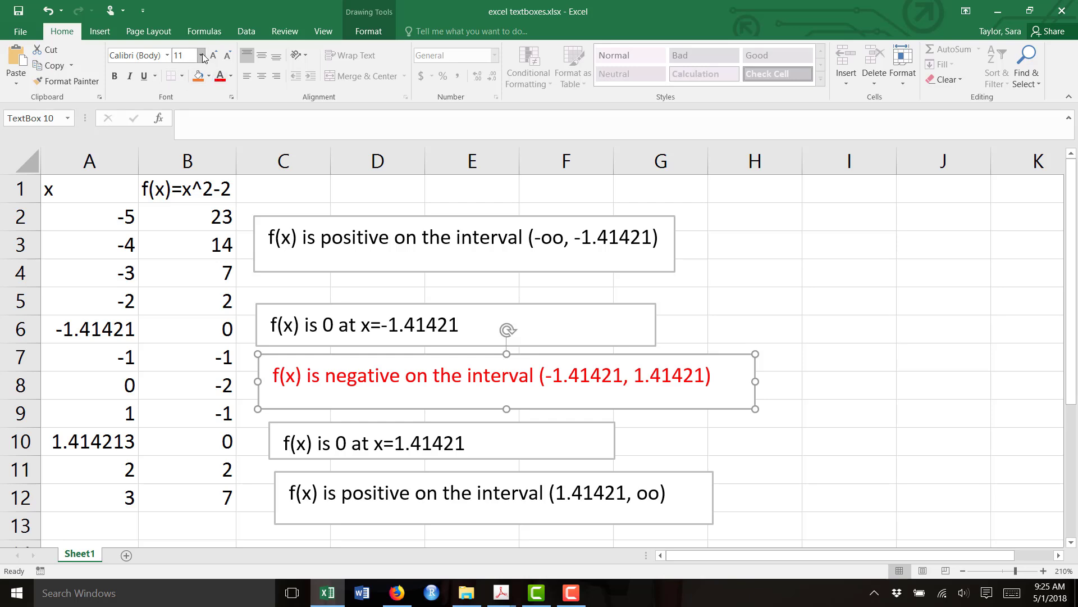
pyautogui.click(200, 55)
pyautogui.click(194, 72)
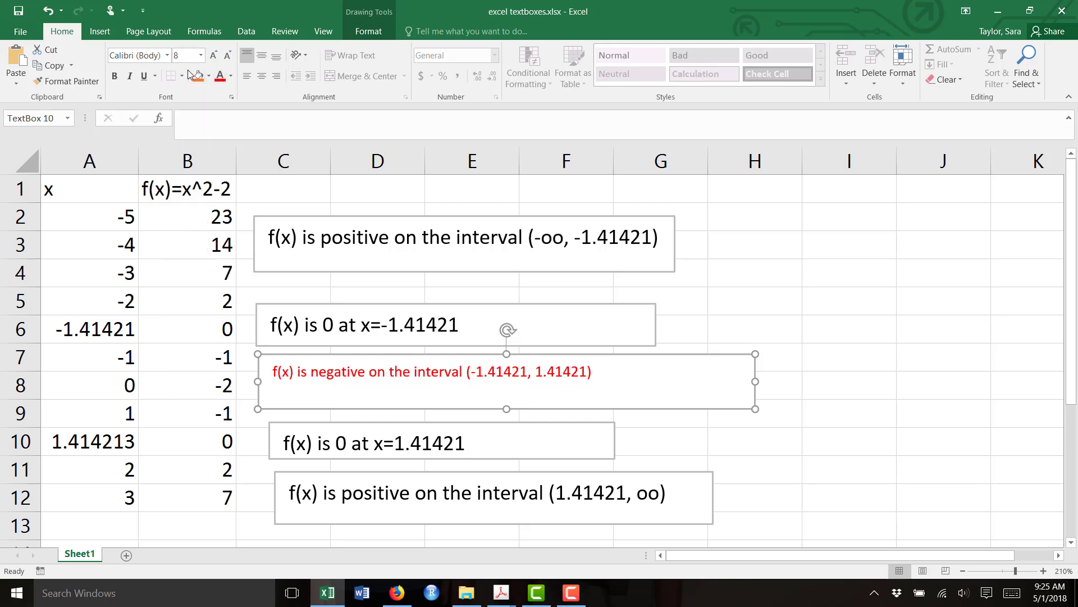
pyautogui.click(167, 55)
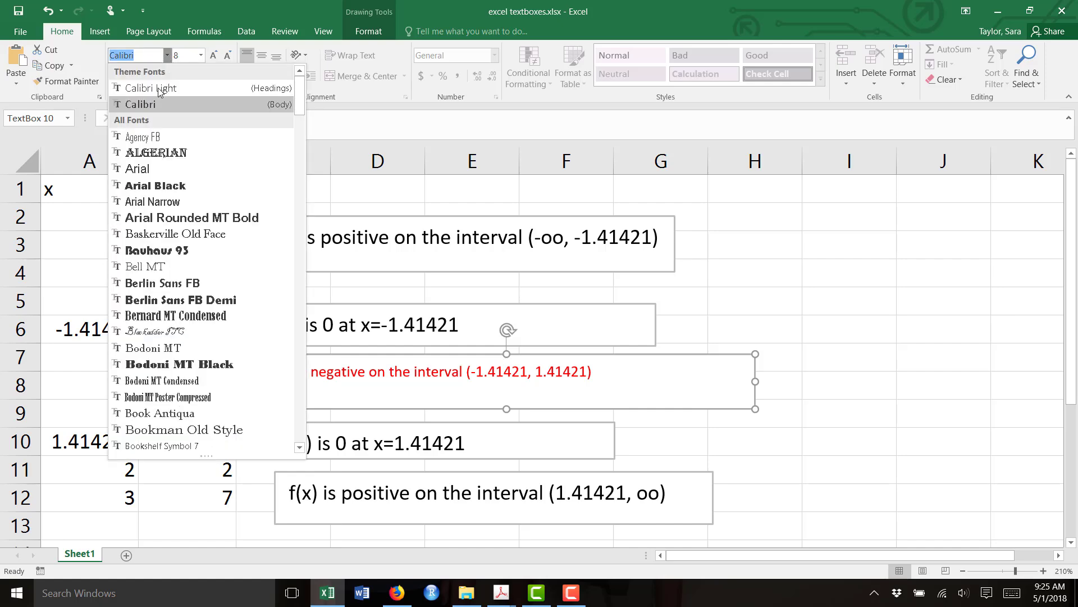
pyautogui.click(133, 181)
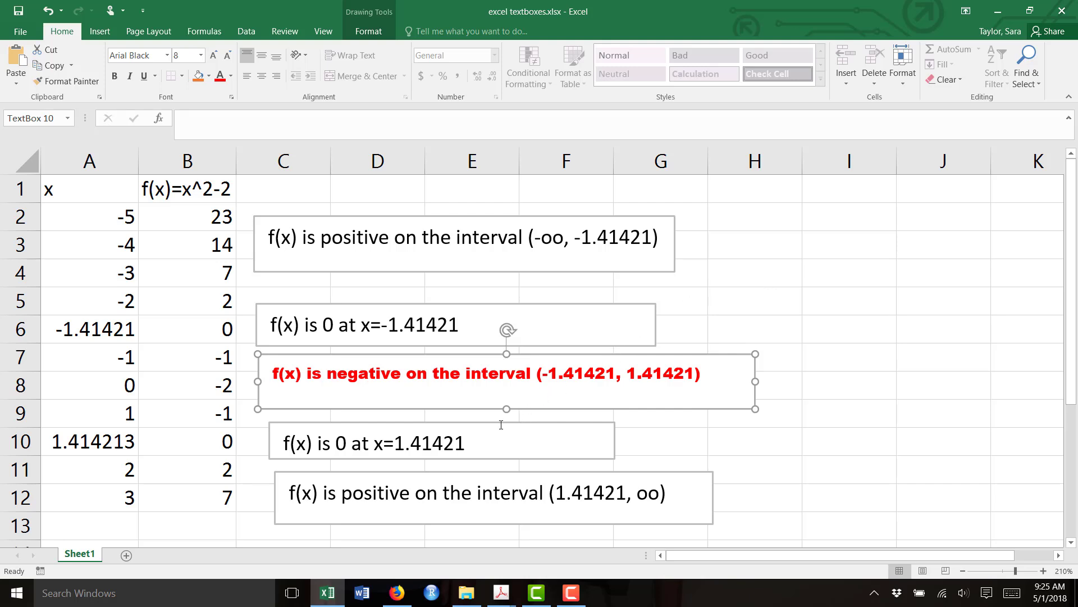
pyautogui.click(501, 422)
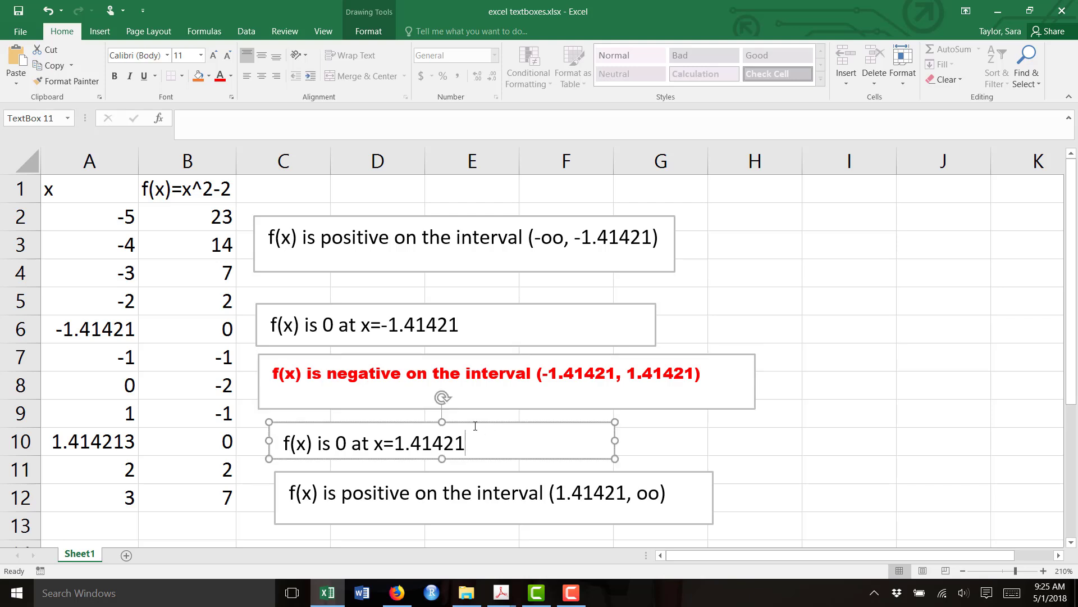